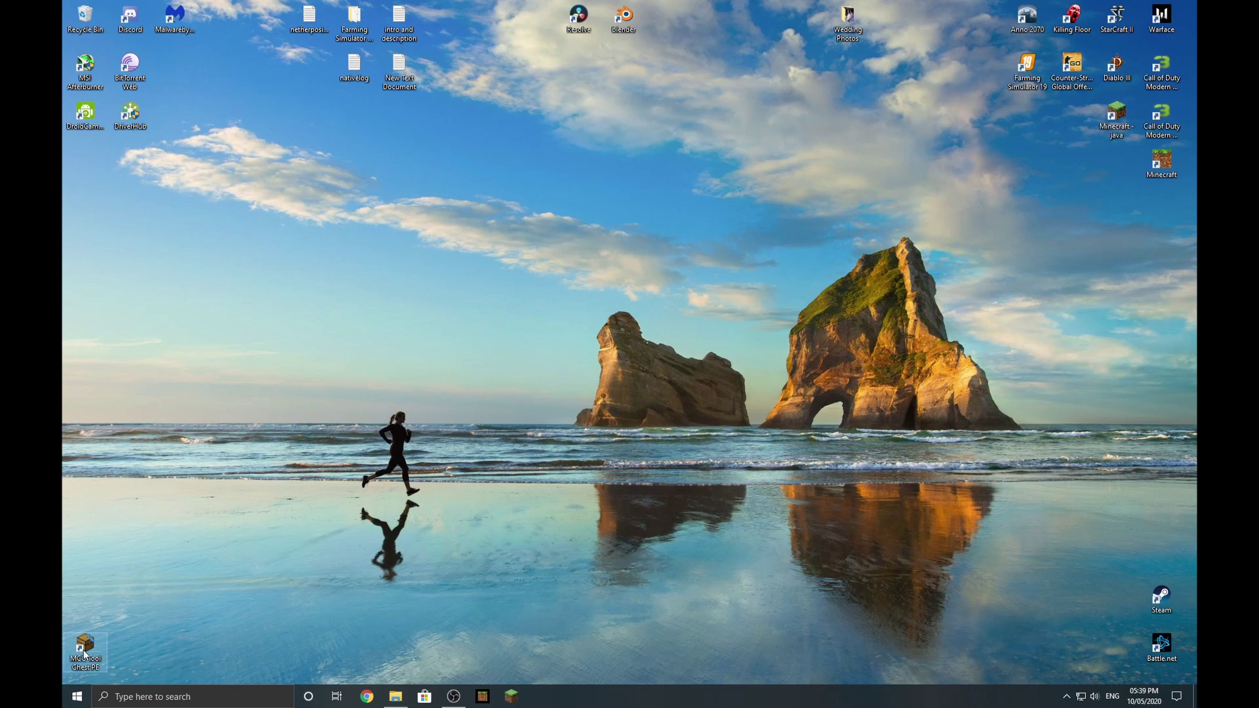
Launch MCC ToolChest PE maximized and open the Pandas World Reborn world
{"action": "double_click", "coordinate": [97, 669]}
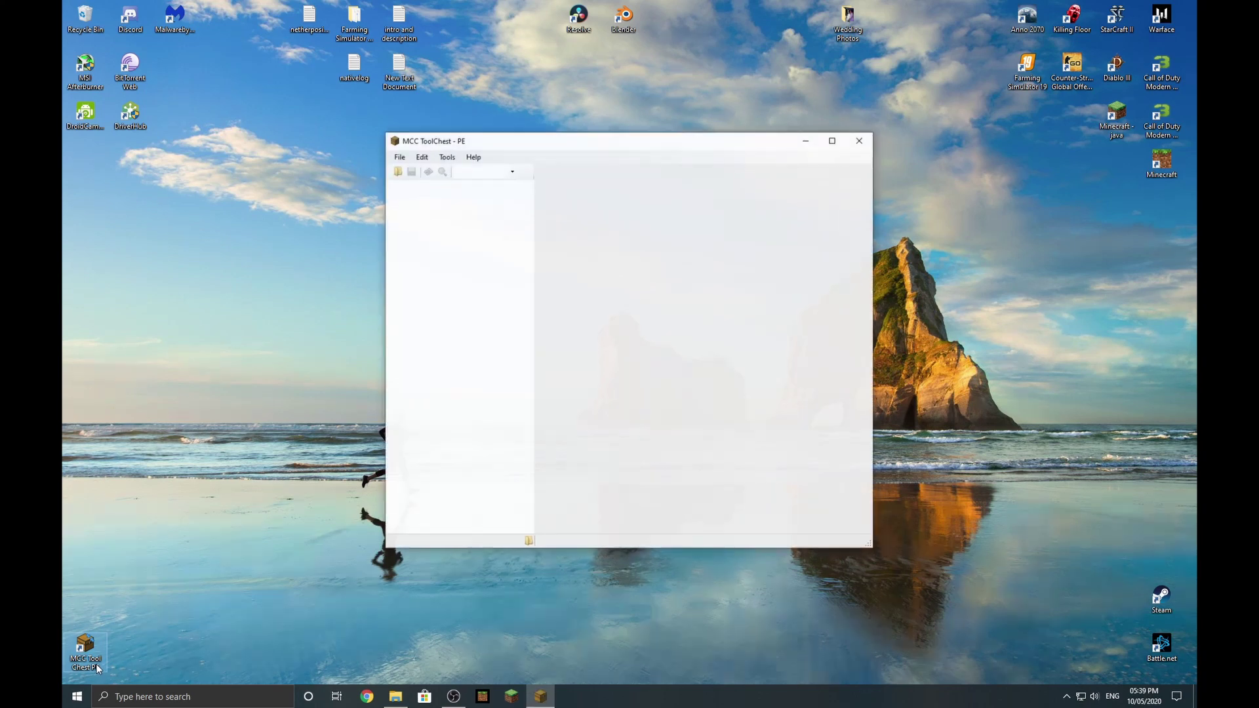
{"action": "left_click", "coordinate": [831, 142]}
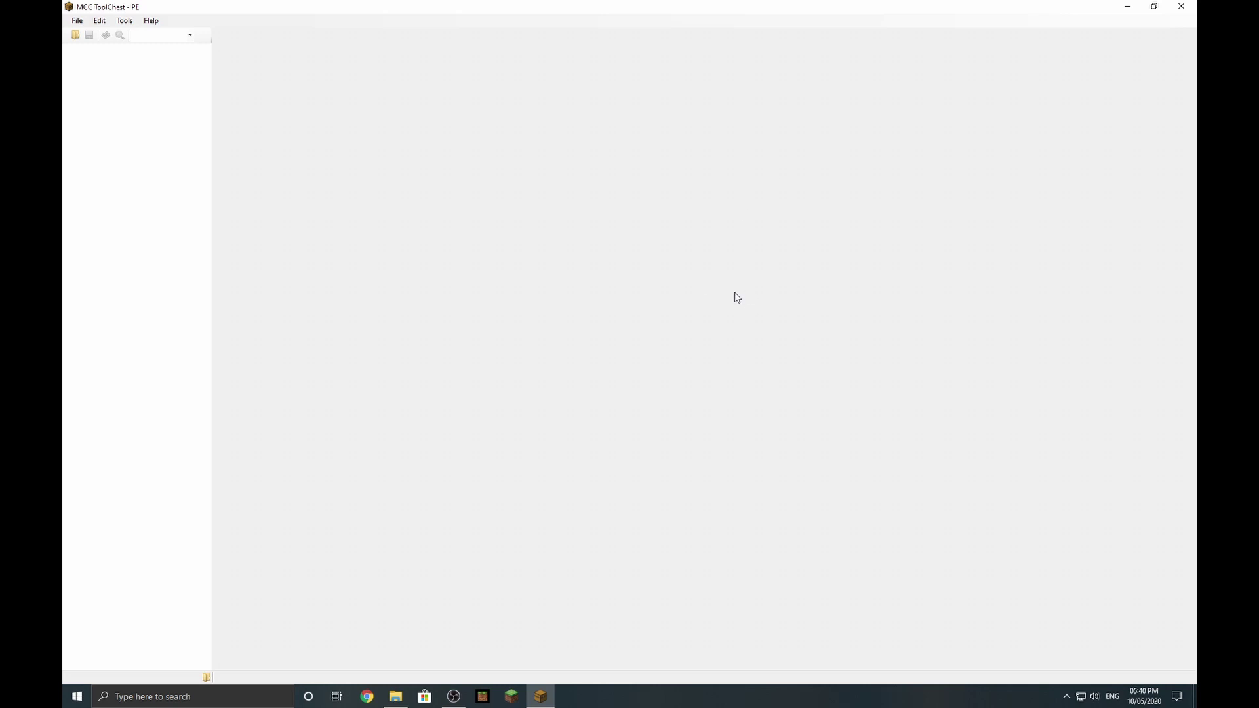
{"action": "left_click", "coordinate": [75, 36]}
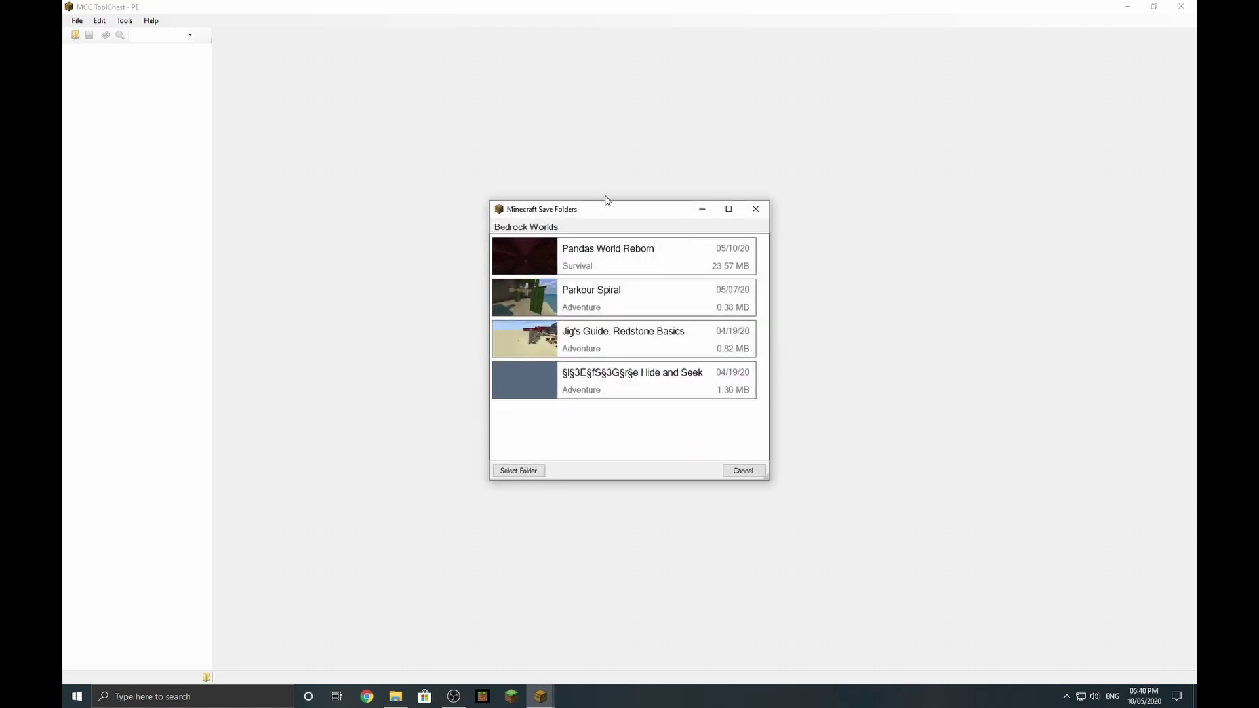
{"action": "left_click", "coordinate": [592, 249]}
{"action": "left_click", "coordinate": [573, 265]}
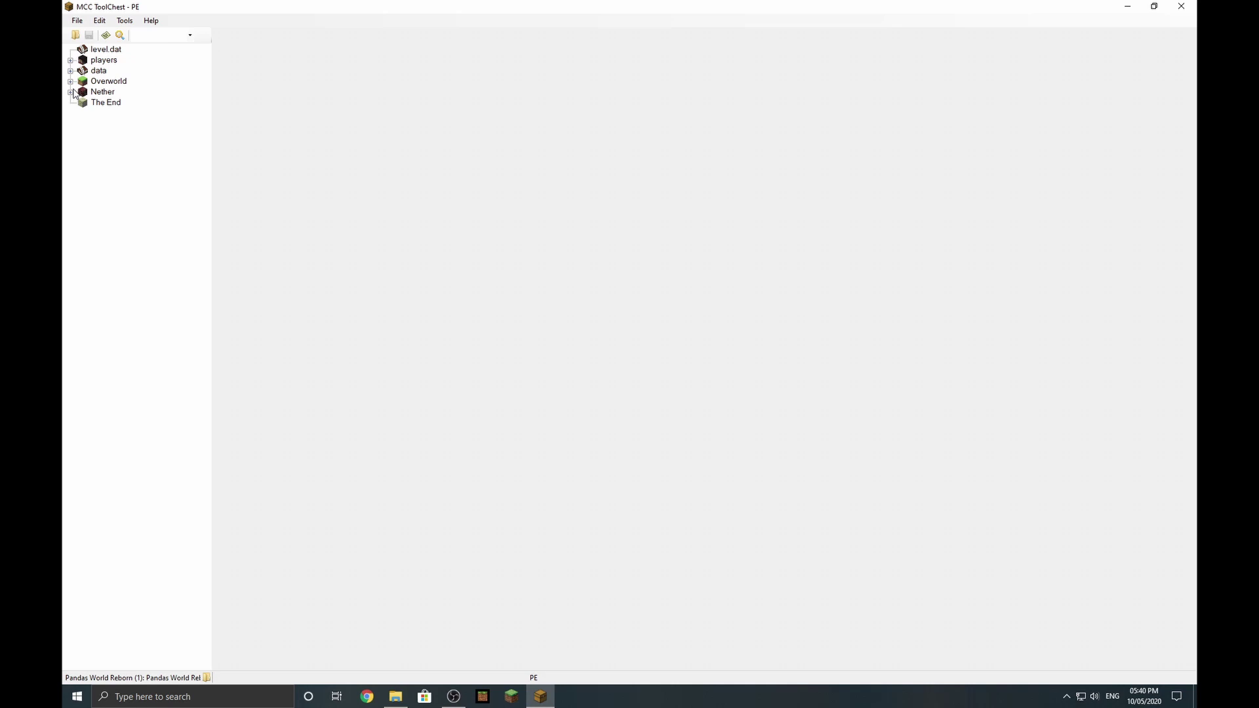
Expand the Nether and Overworld region lists and select the Overworld
{"action": "left_click", "coordinate": [70, 92]}
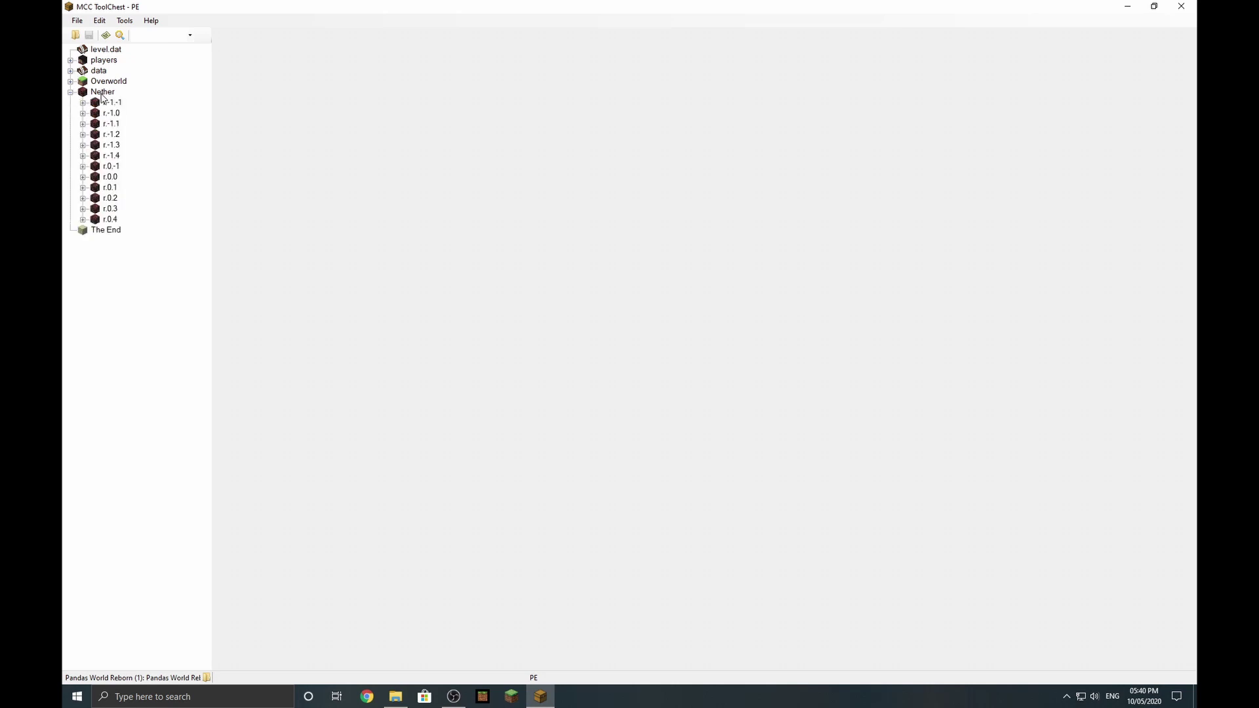
{"action": "left_click", "coordinate": [70, 82]}
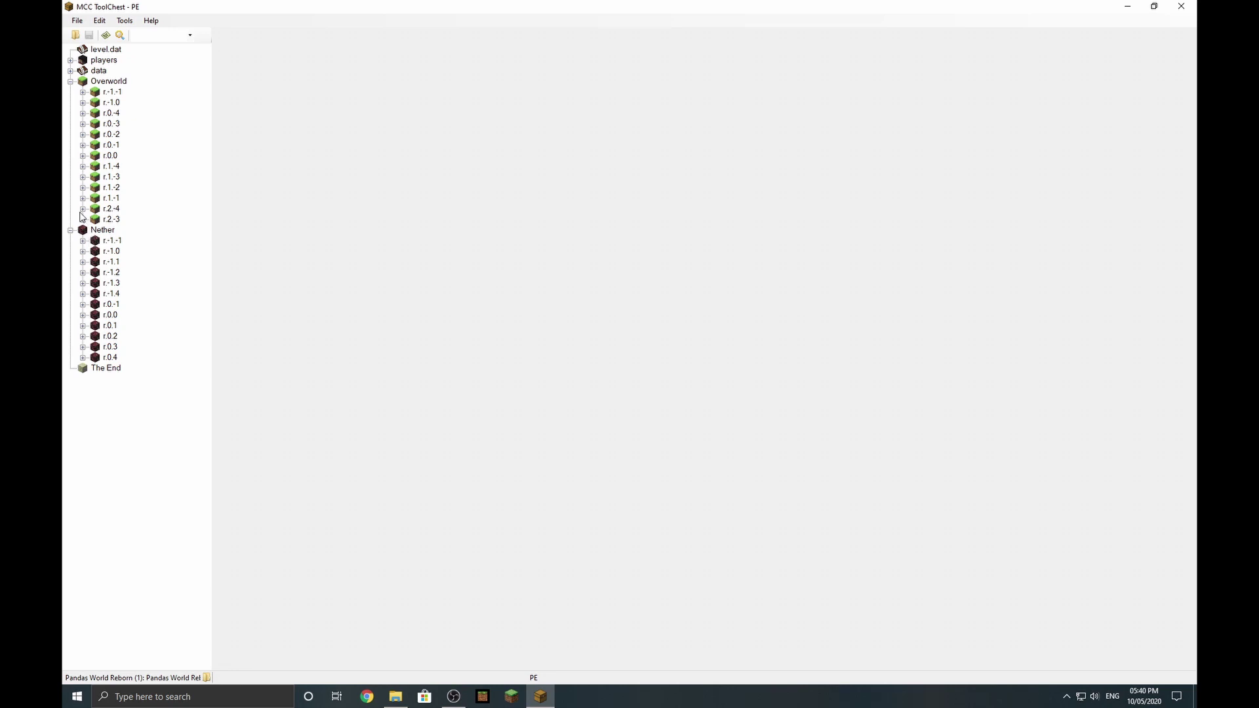
{"action": "left_click", "coordinate": [112, 83]}
Open the Overworld World Map, move it lower right, then view region r.-1.-1's chunks
{"action": "left_click", "coordinate": [107, 36]}
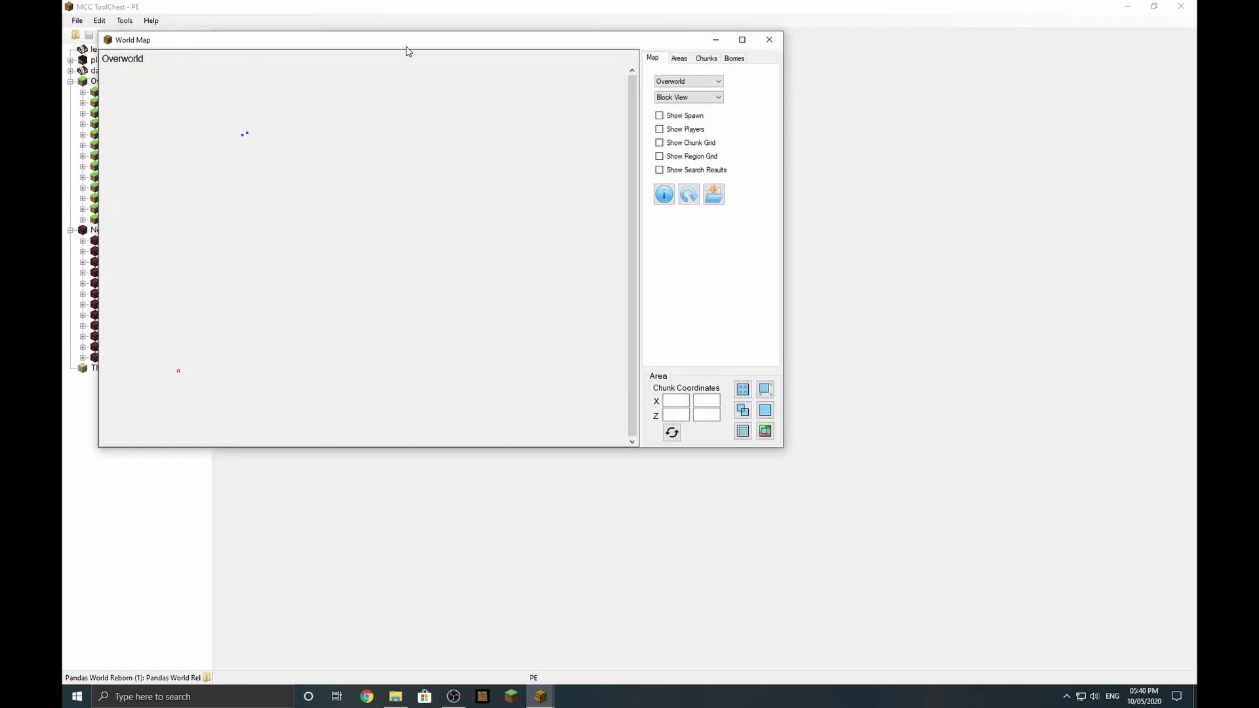
{"action": "left_click_drag", "start_coordinate": [407, 50], "coordinate": [693, 162]}
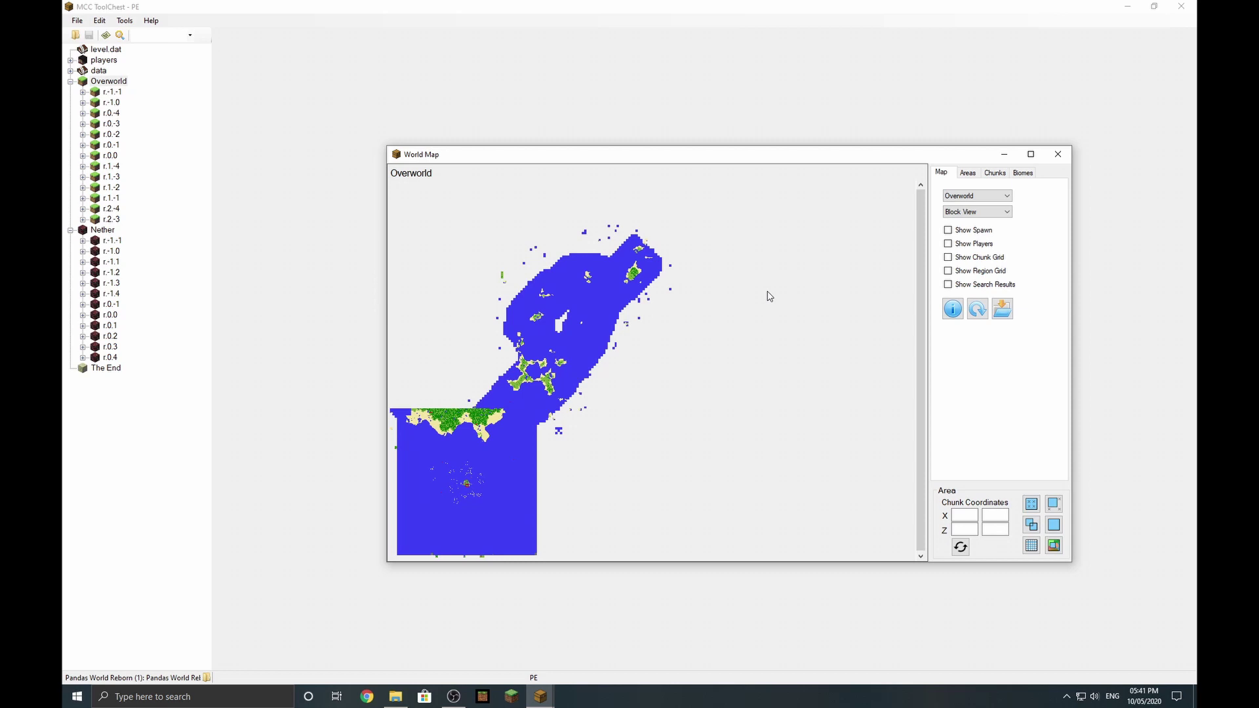
{"action": "left_click", "coordinate": [112, 92]}
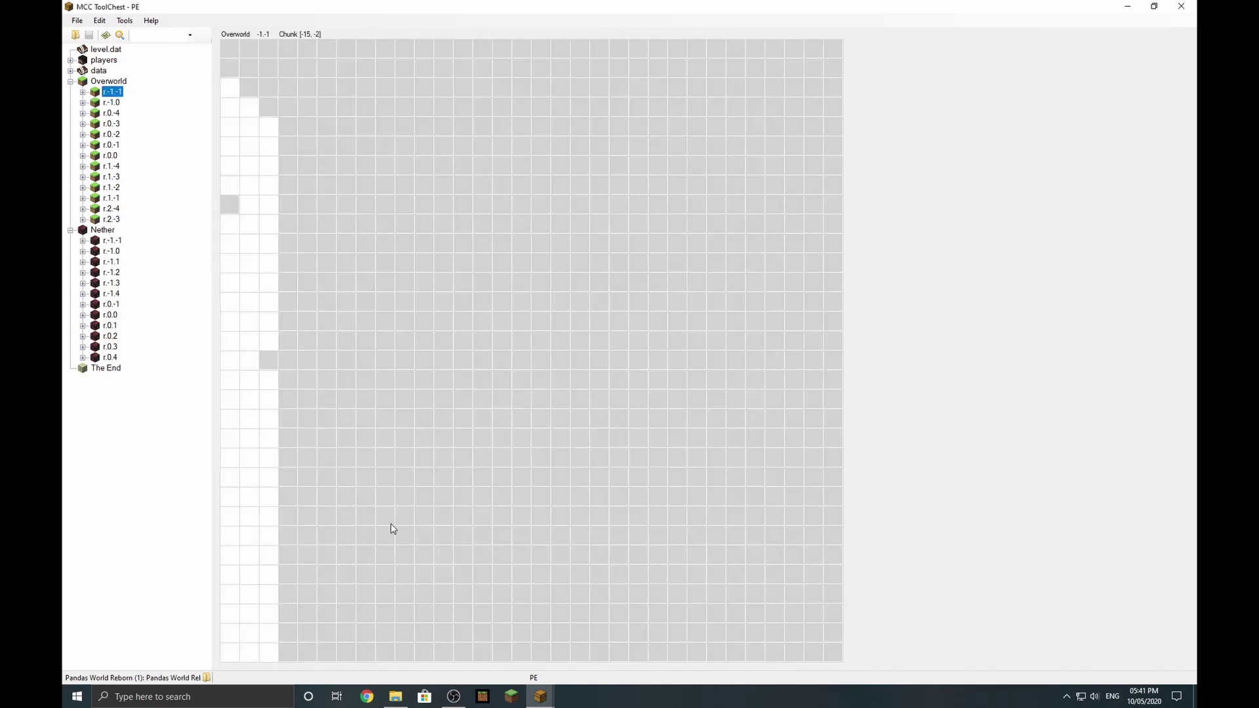
View region r.-1.0's chunk grid, then reselect the Overworld node
{"action": "left_click", "coordinate": [117, 104]}
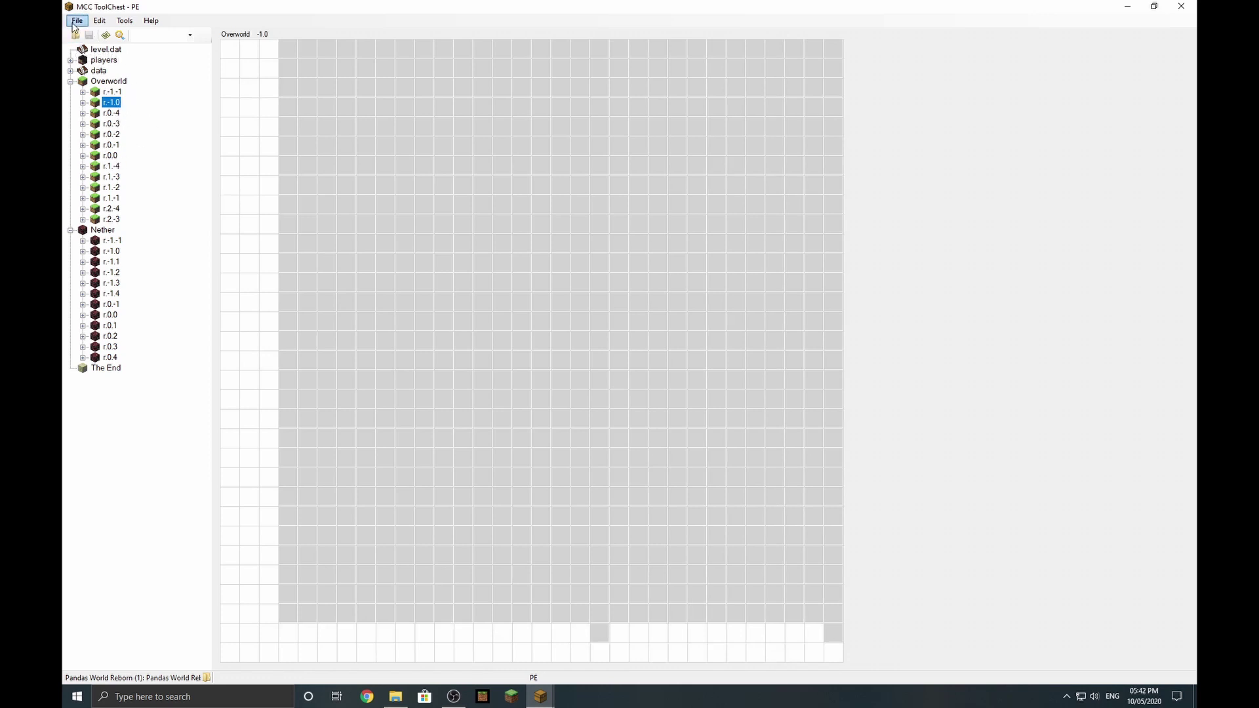
{"action": "left_click", "coordinate": [121, 83]}
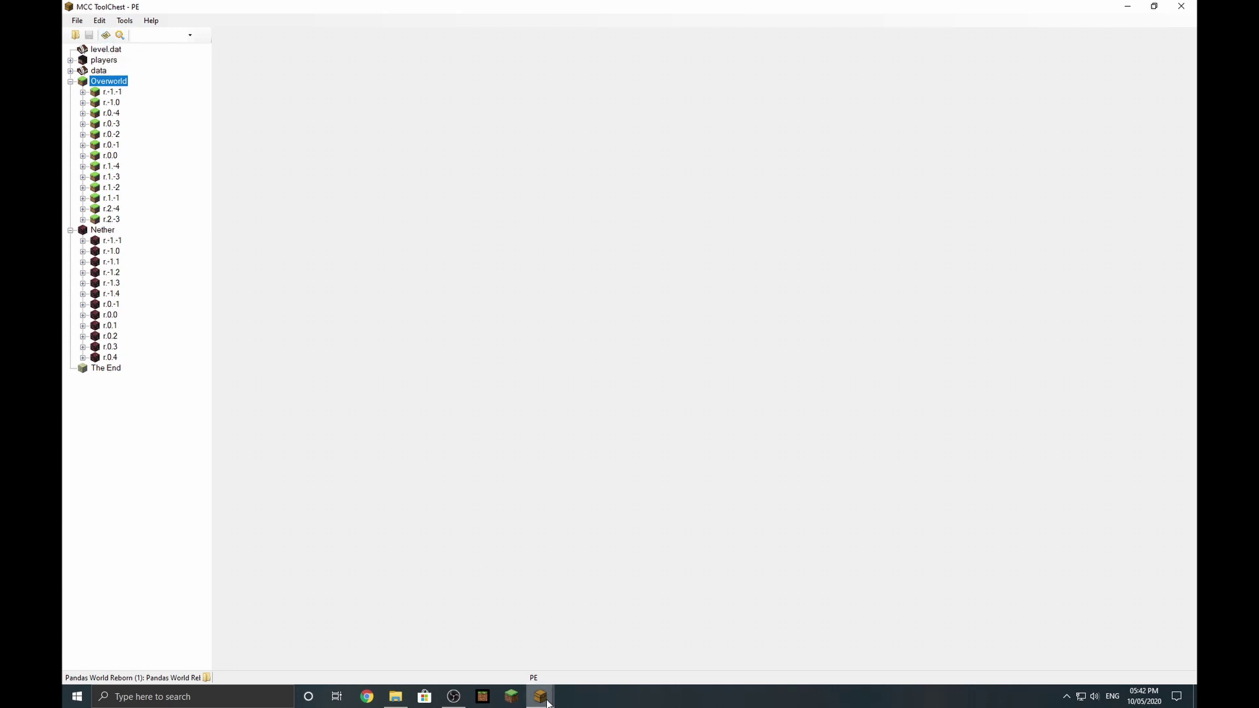
Bring the Overworld World Map window back in front from the taskbar and inspect the map
{"action": "mouse_move", "coordinate": [551, 699]}
{"action": "left_click", "coordinate": [595, 613]}
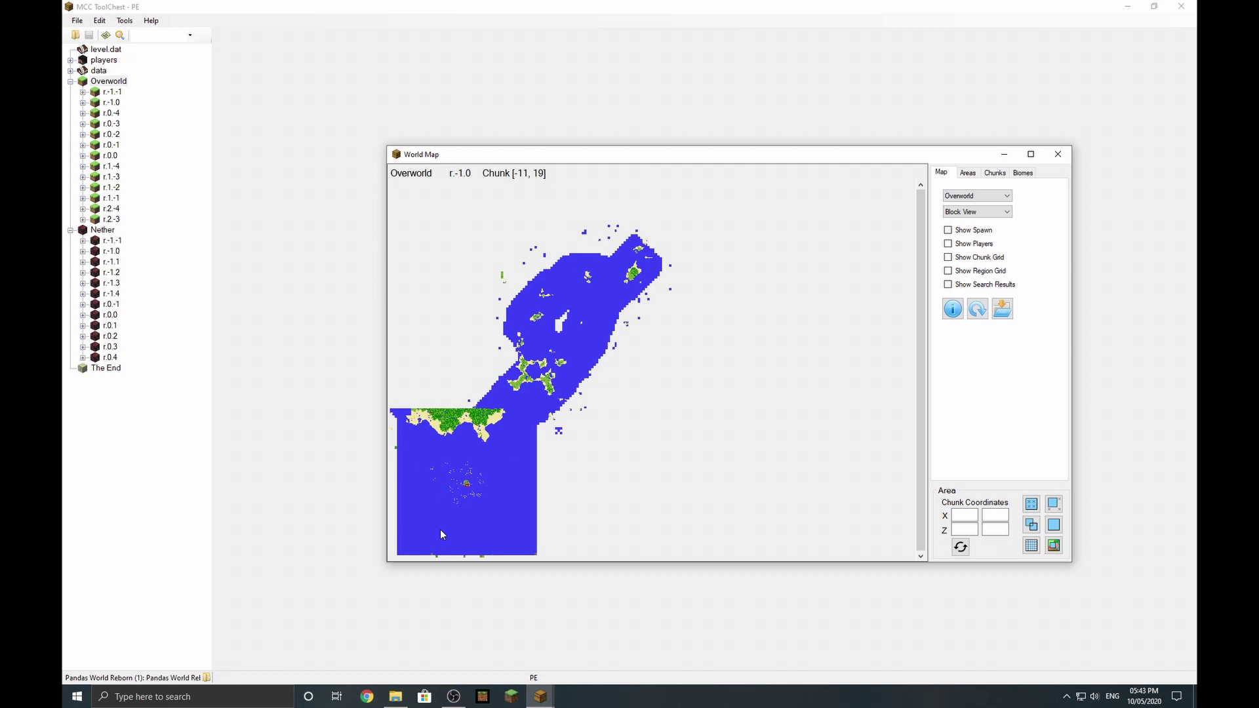
{"action": "left_click", "coordinate": [1033, 550]}
Delete Overworld regions r.0.-4, r.0.-3 and r.0.-2, confirming each deletion
{"action": "left_click", "coordinate": [119, 116]}
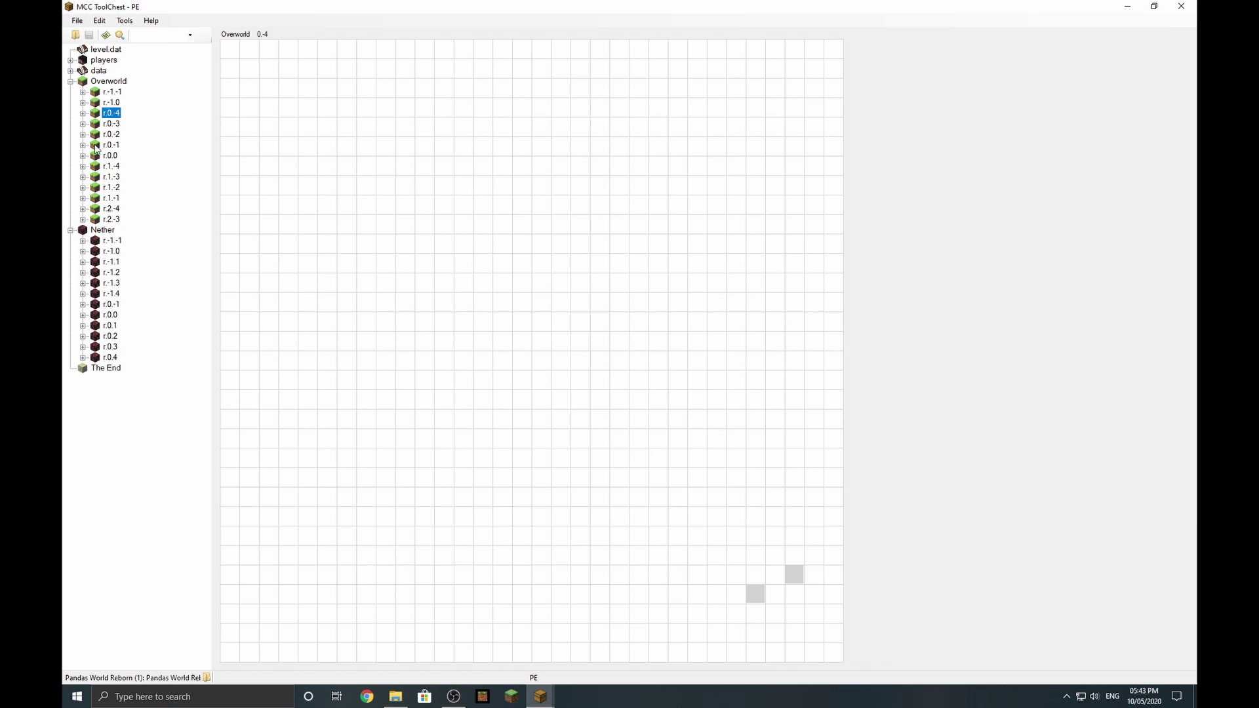
{"action": "key", "text": "Delete"}
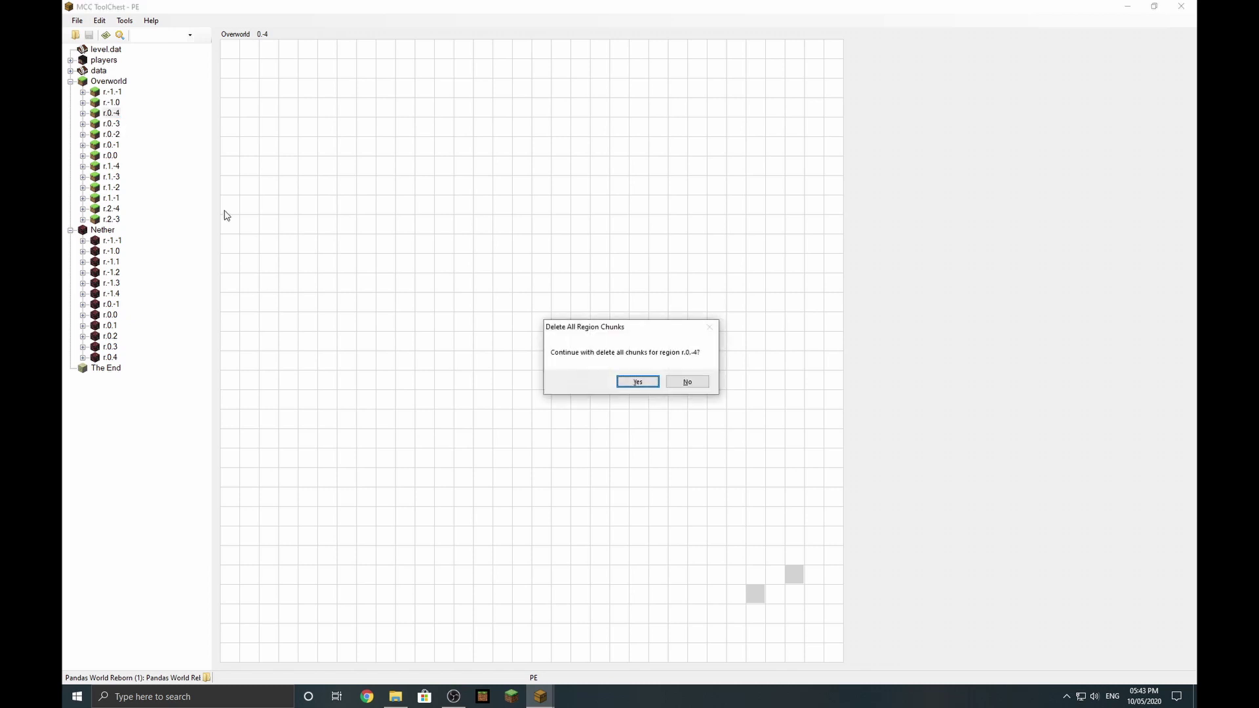
{"action": "left_click", "coordinate": [637, 382]}
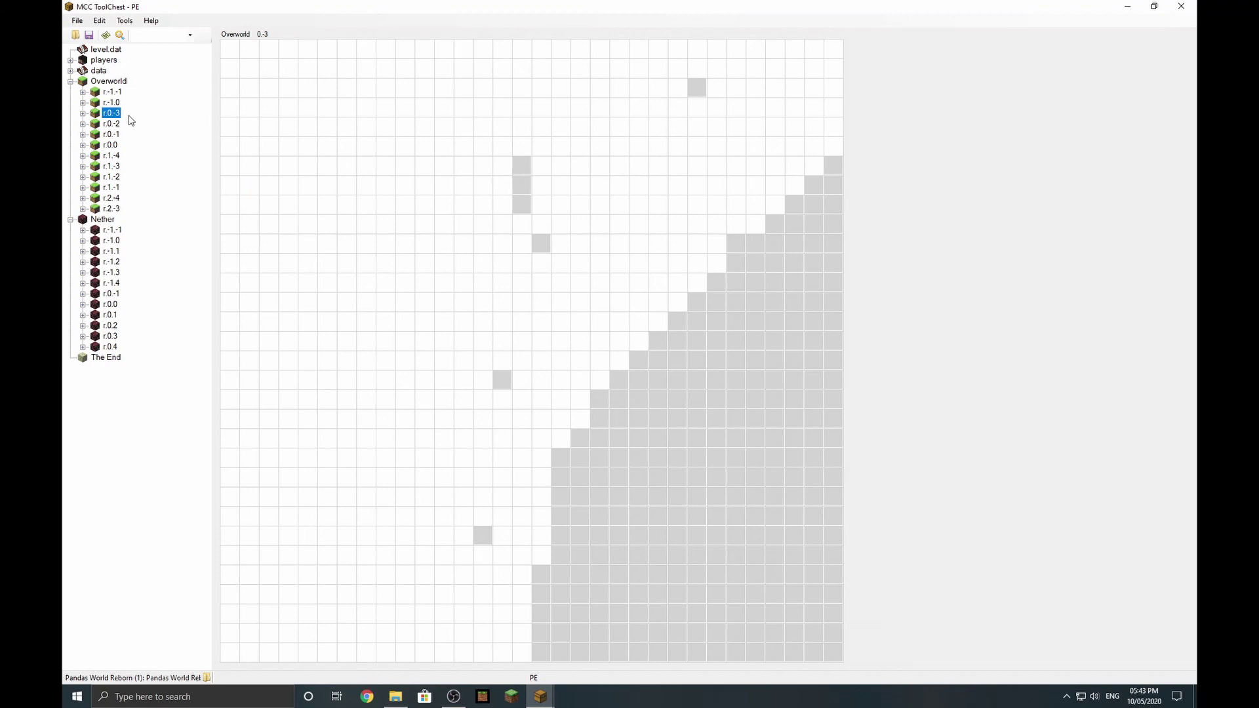
{"action": "key", "text": "Delete"}
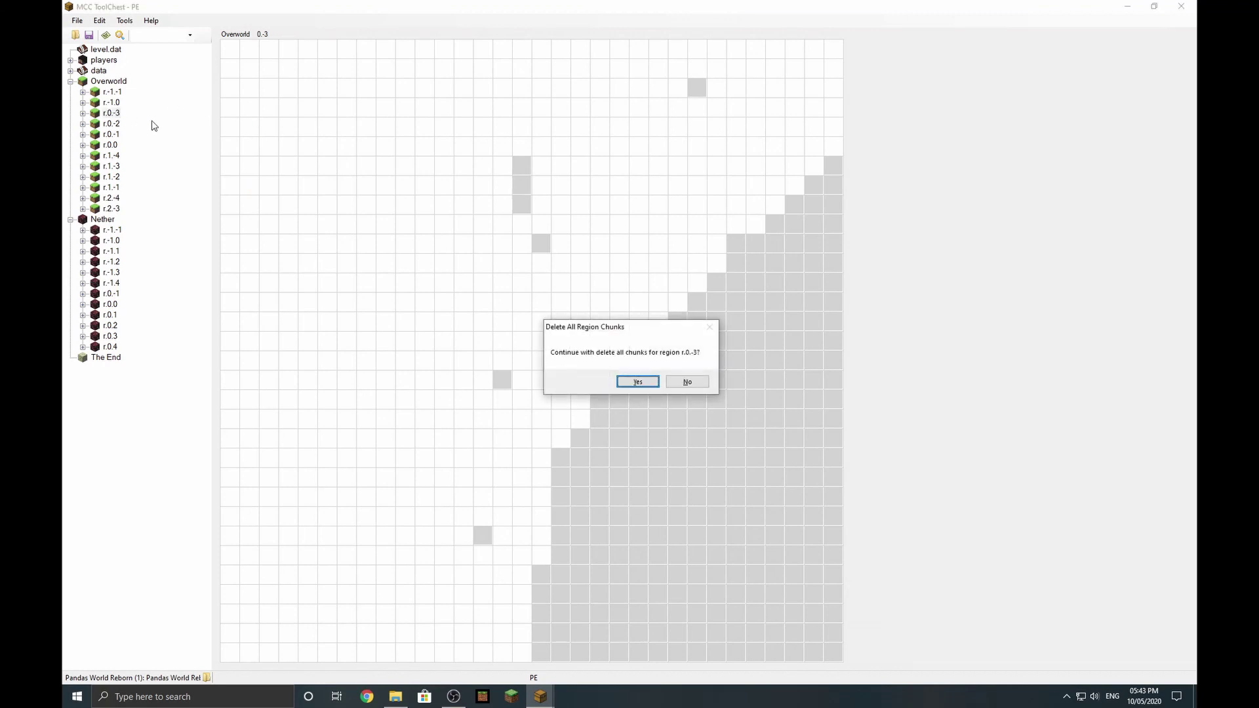
{"action": "key", "text": "Return"}
{"action": "key", "text": "Delete"}
{"action": "key", "text": "Return"}
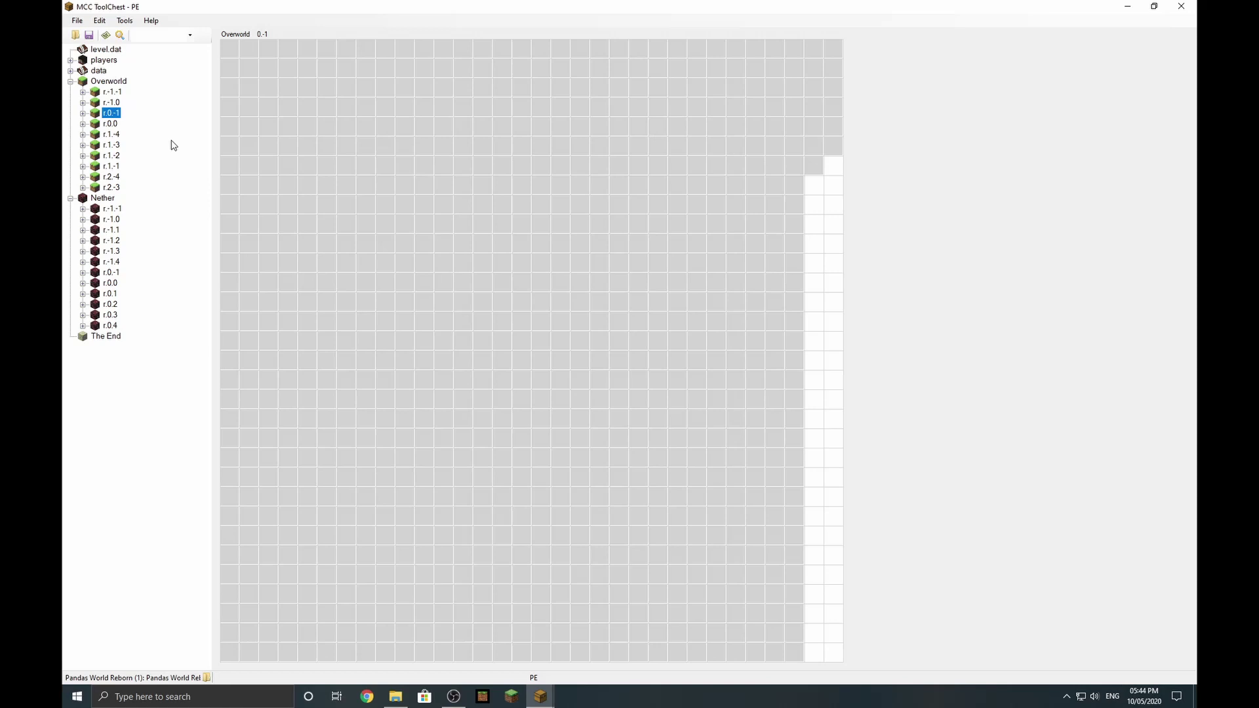
Delete Overworld regions r.1.-4, r.1.-3, r.1.-2 and r.1.-1
{"action": "left_click", "coordinate": [111, 135]}
{"action": "key", "text": "Delete"}
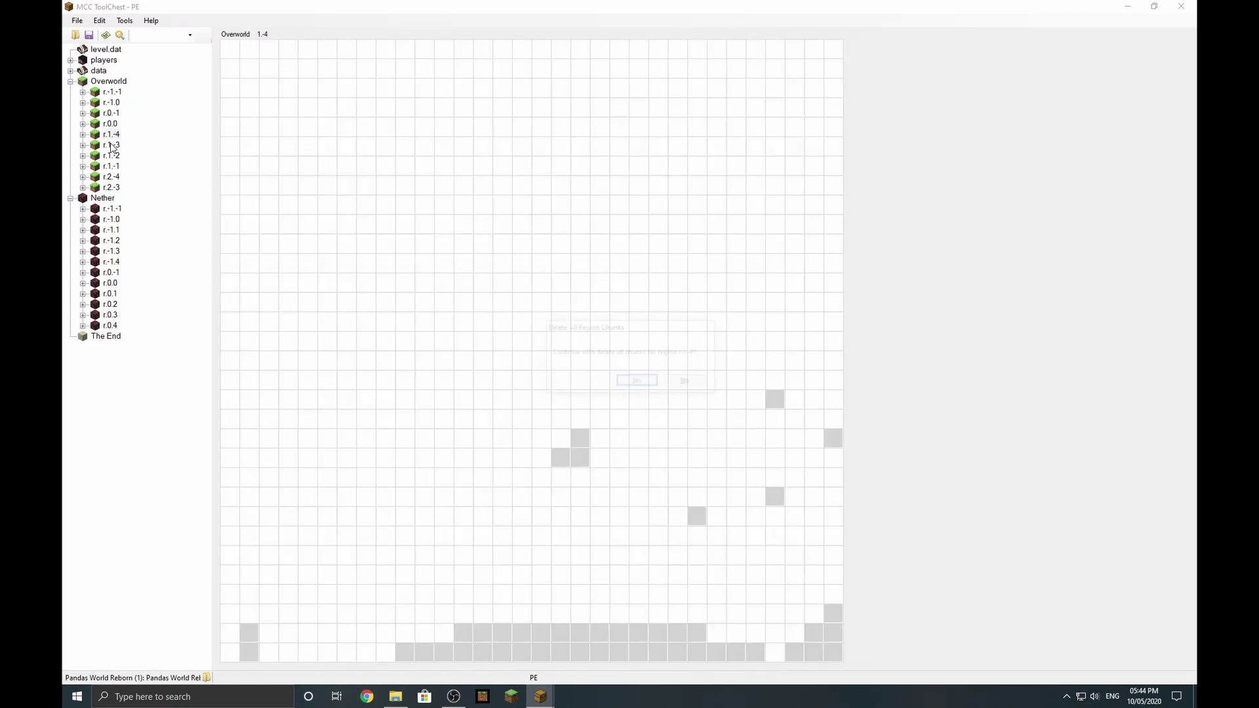
{"action": "key", "text": "Return"}
{"action": "key", "text": "Delete"}
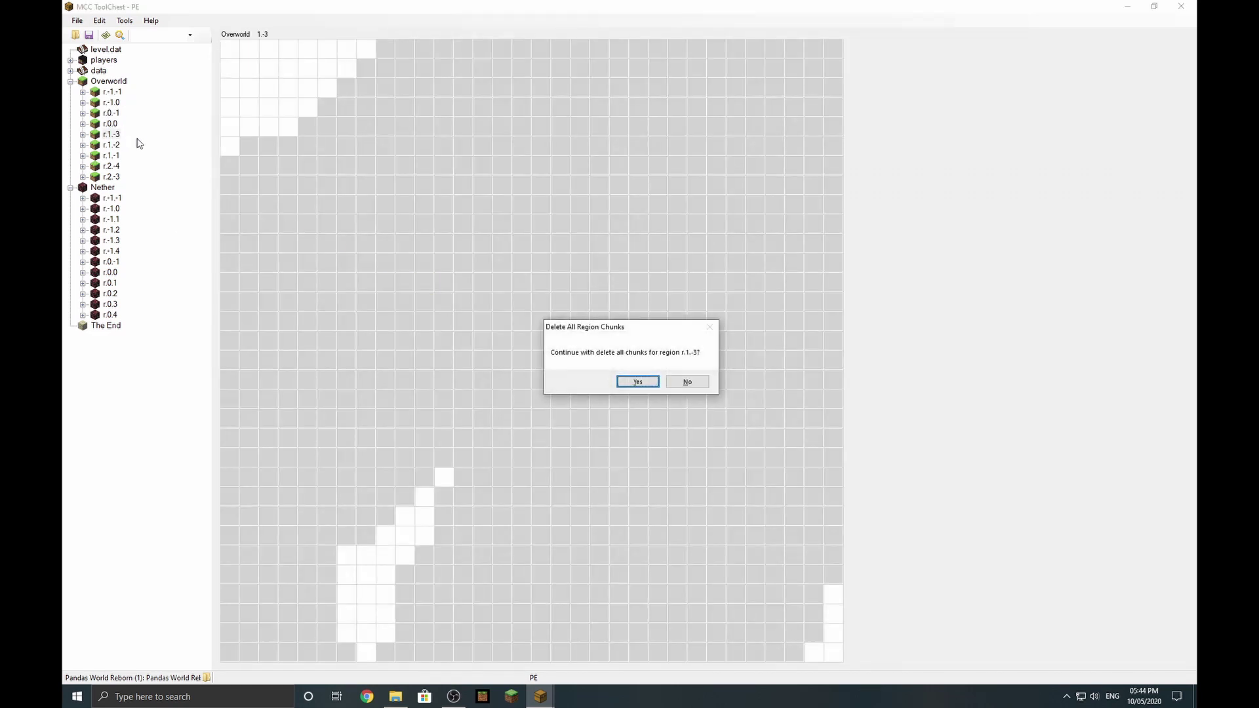
{"action": "key", "text": "Return"}
{"action": "key", "text": "Delete"}
{"action": "key", "text": "Return"}
{"action": "key", "text": "Delete"}
{"action": "key", "text": "Return"}
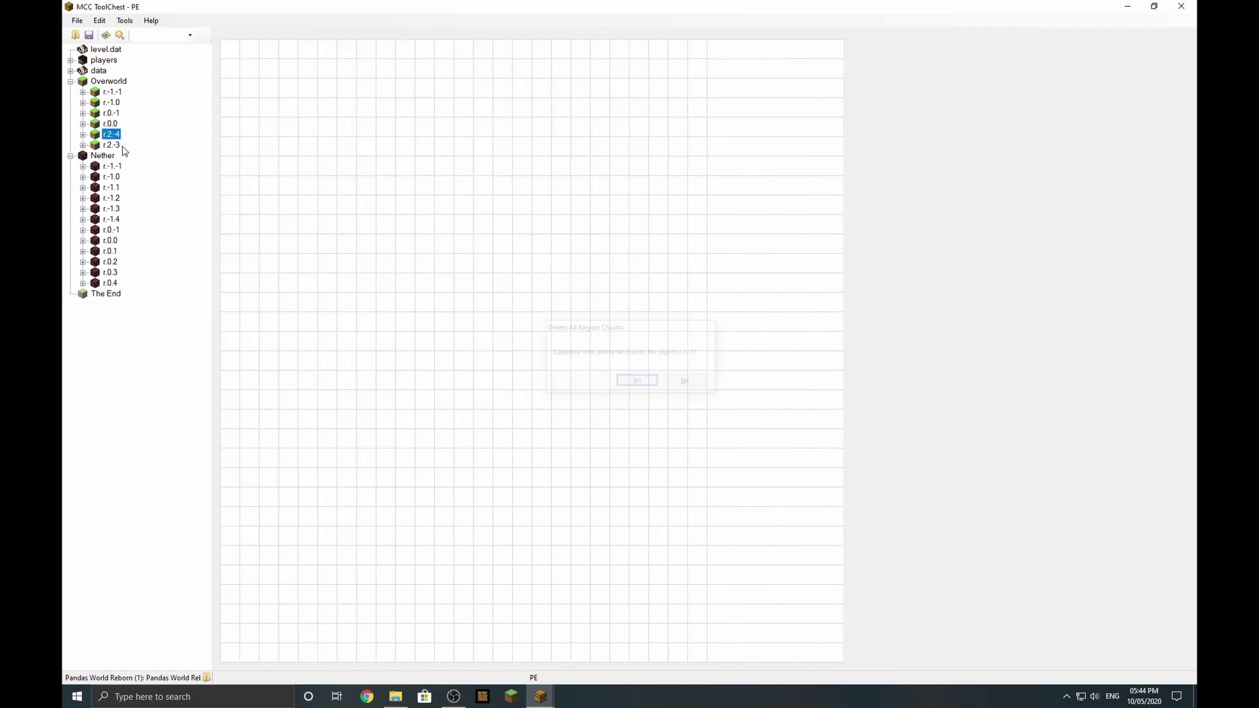
Delete regions r.2.-4 and r.2.-3, then bring the World Map forward to check
{"action": "key", "text": "Delete"}
{"action": "key", "text": "Return"}
{"action": "key", "text": "Delete"}
{"action": "key", "text": "Return"}
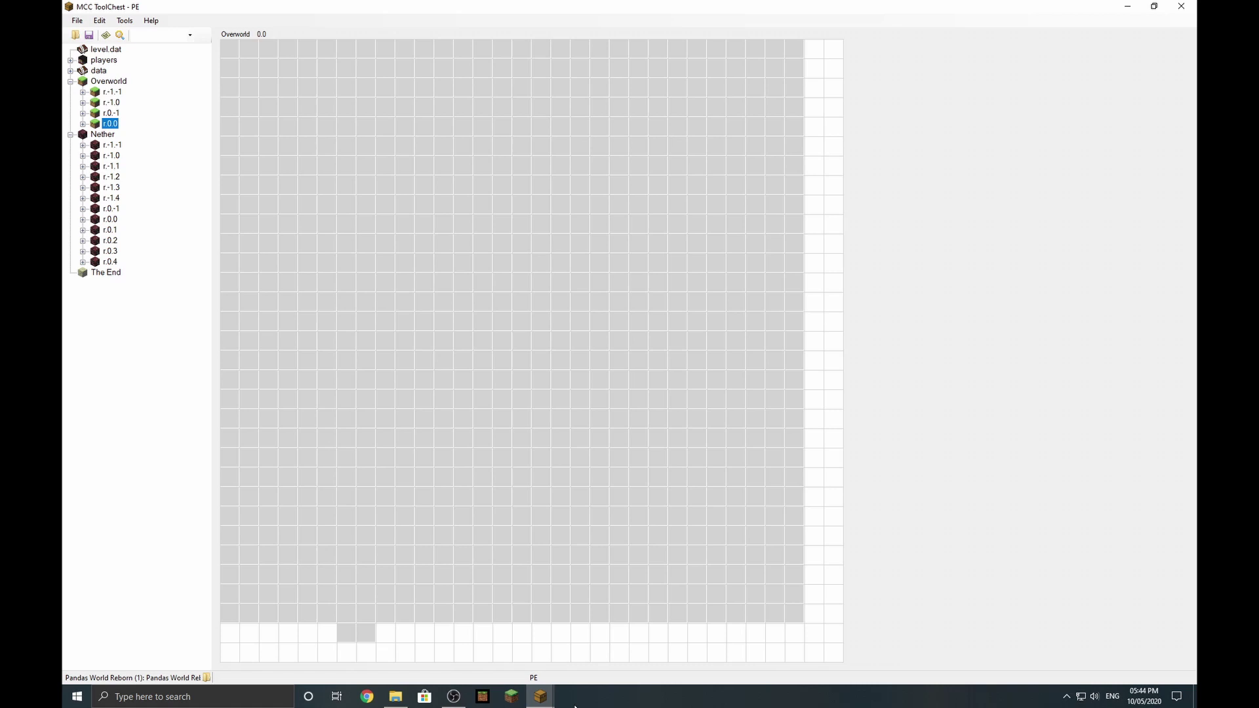
{"action": "mouse_move", "coordinate": [539, 697]}
{"action": "left_click", "coordinate": [577, 622]}
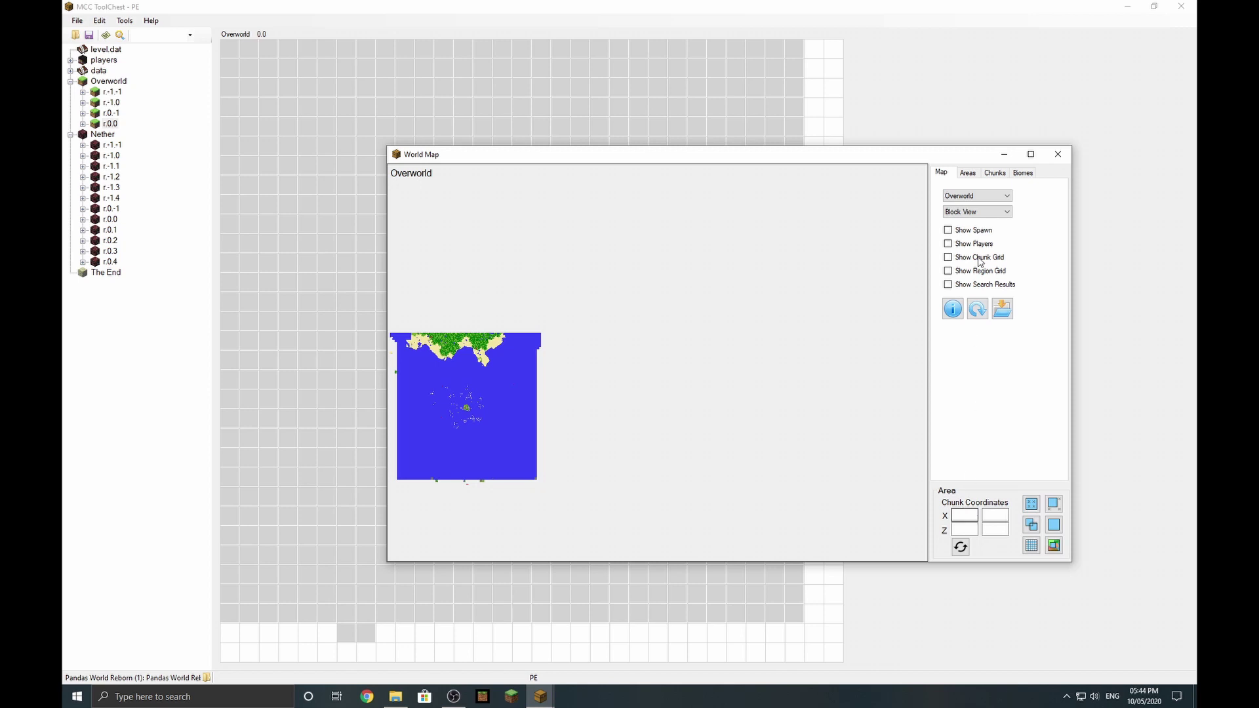
Toggle the chunk grid overlay, browse the Areas, Chunks and Biomes tabs, then close the World Map
{"action": "left_click", "coordinate": [949, 259]}
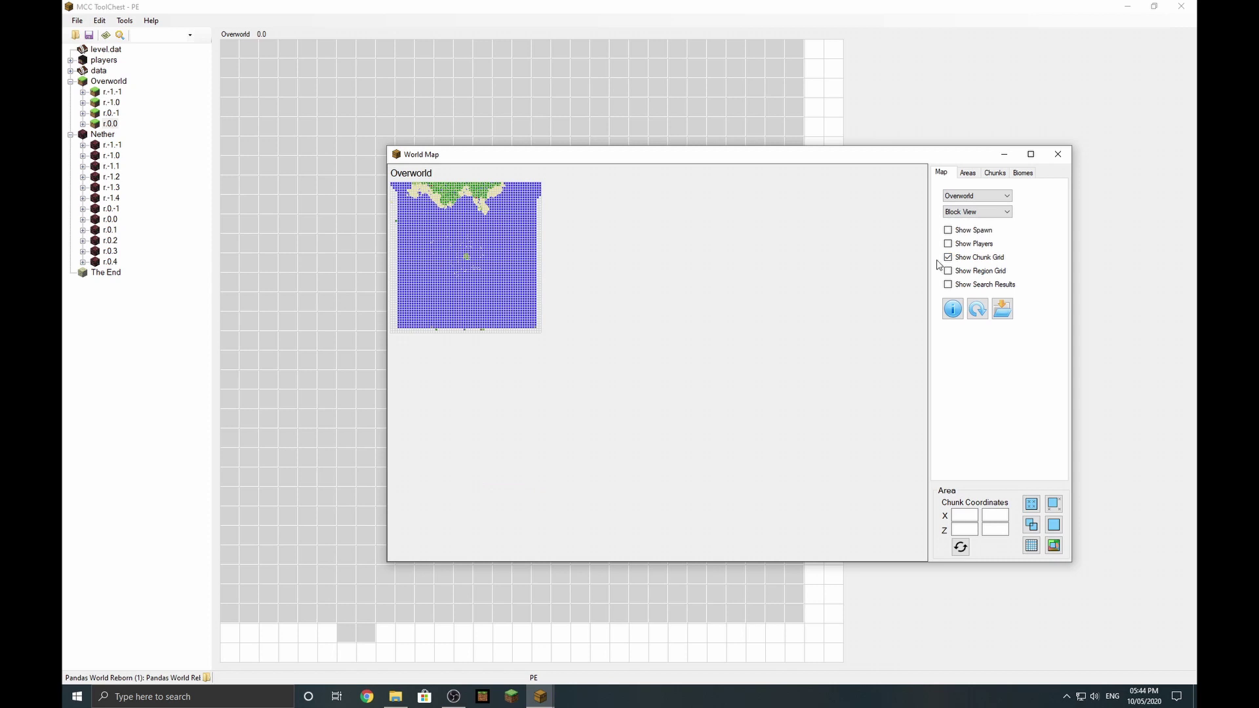
{"action": "left_click", "coordinate": [948, 258]}
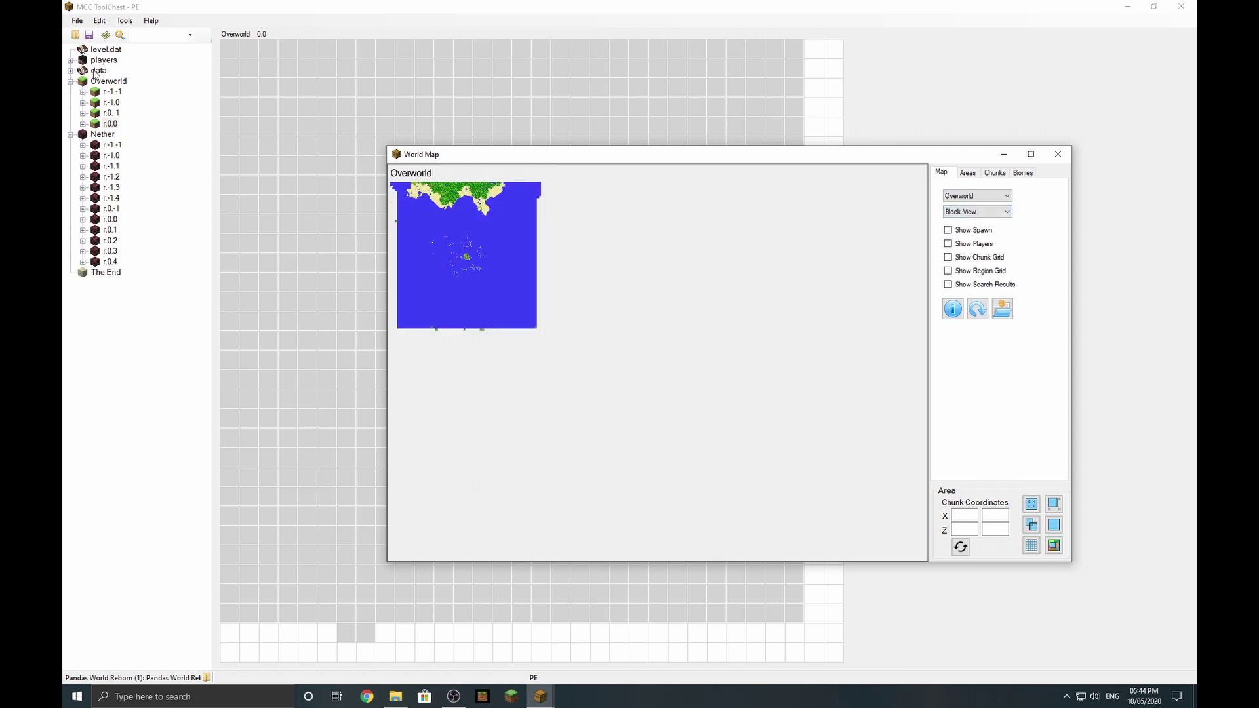
{"action": "left_click", "coordinate": [969, 174]}
{"action": "left_click", "coordinate": [996, 173]}
{"action": "left_click", "coordinate": [1030, 174]}
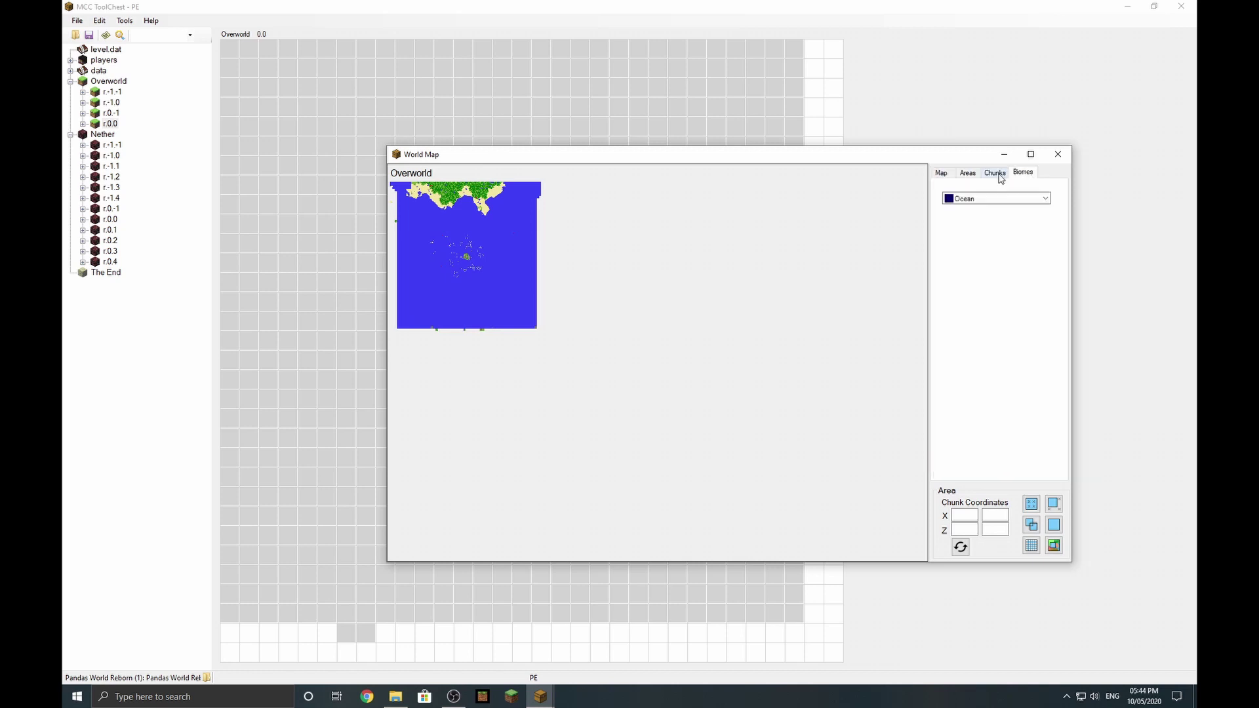
{"action": "left_click", "coordinate": [942, 174]}
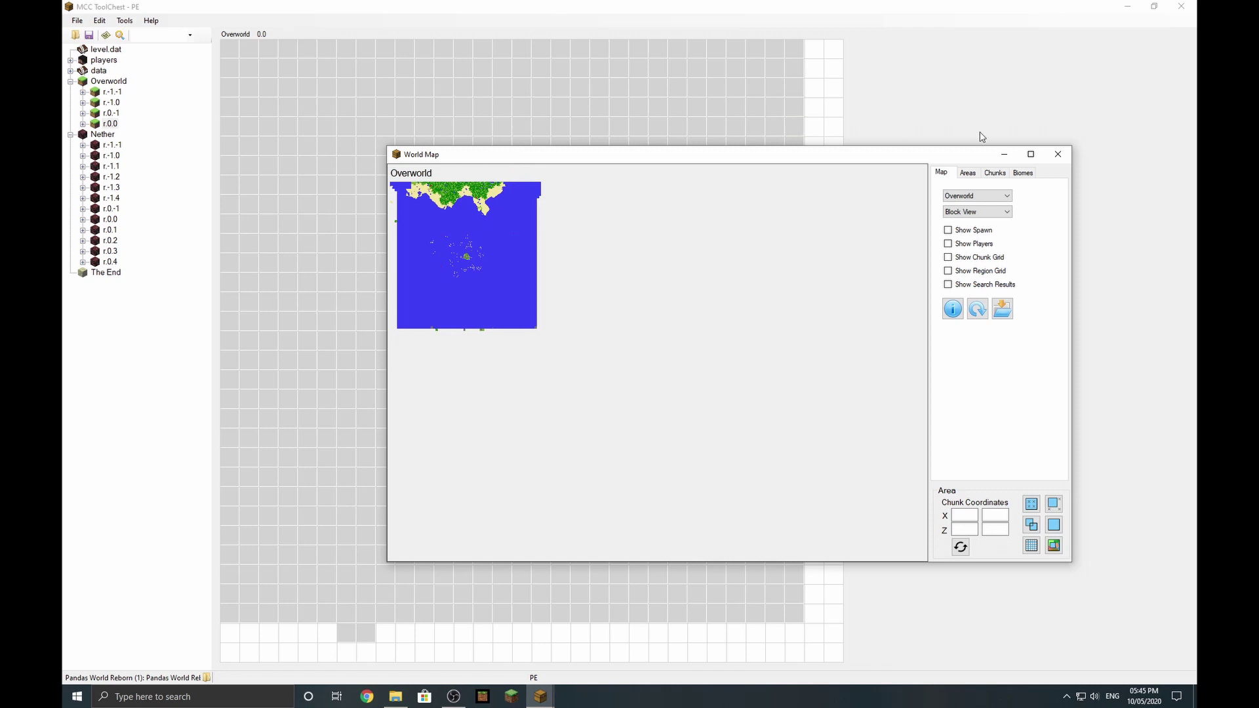
{"action": "left_click", "coordinate": [1057, 154]}
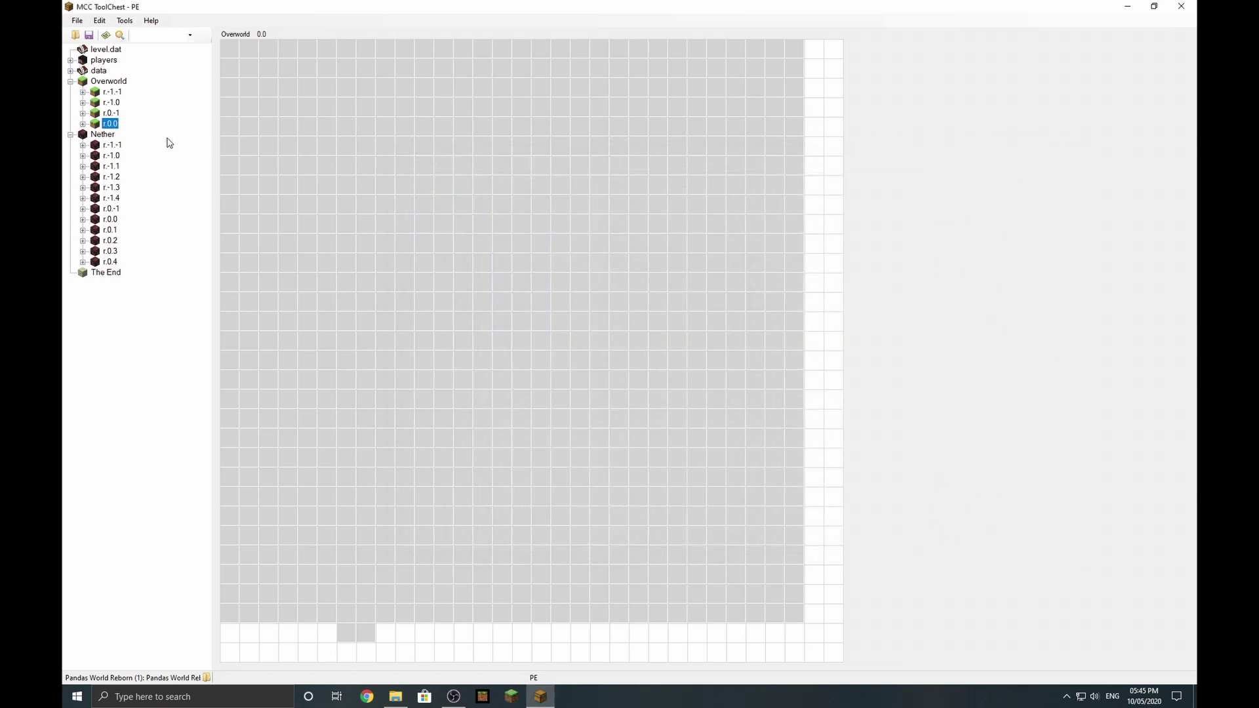
Show the Nether on the World Map, moving the map window toward the centre, then return to the main window
{"action": "left_click", "coordinate": [102, 135]}
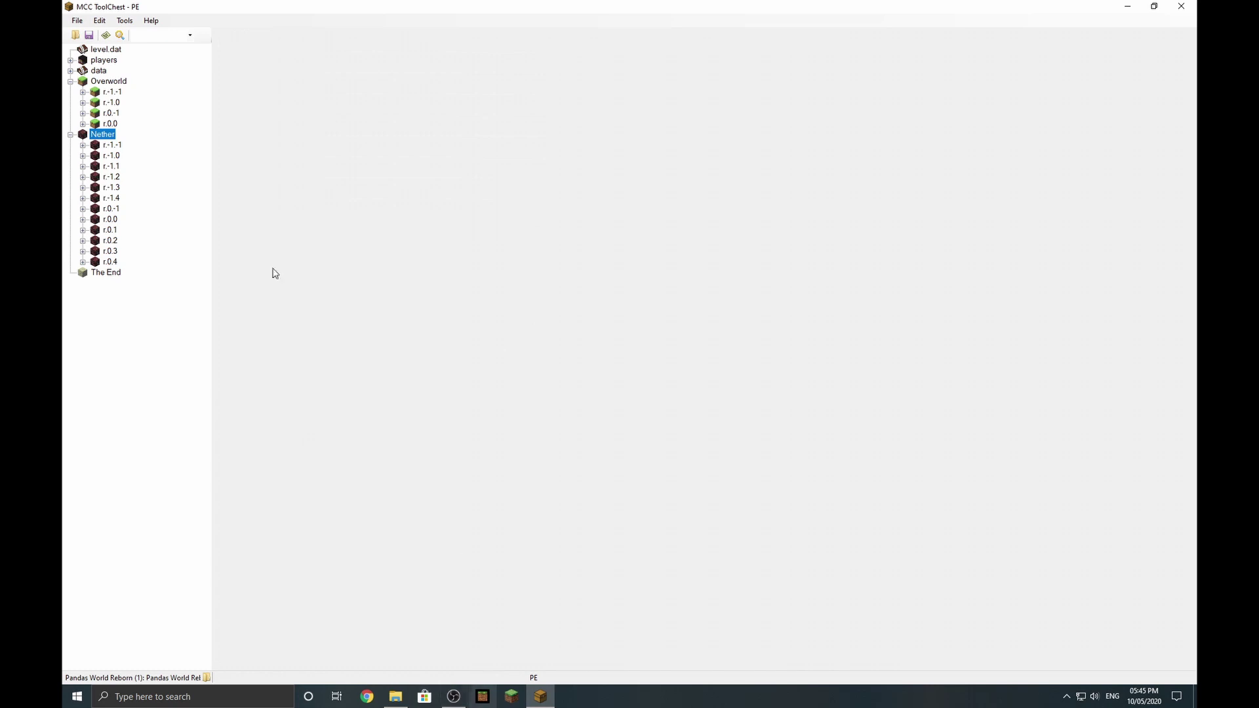
{"action": "left_click", "coordinate": [106, 34]}
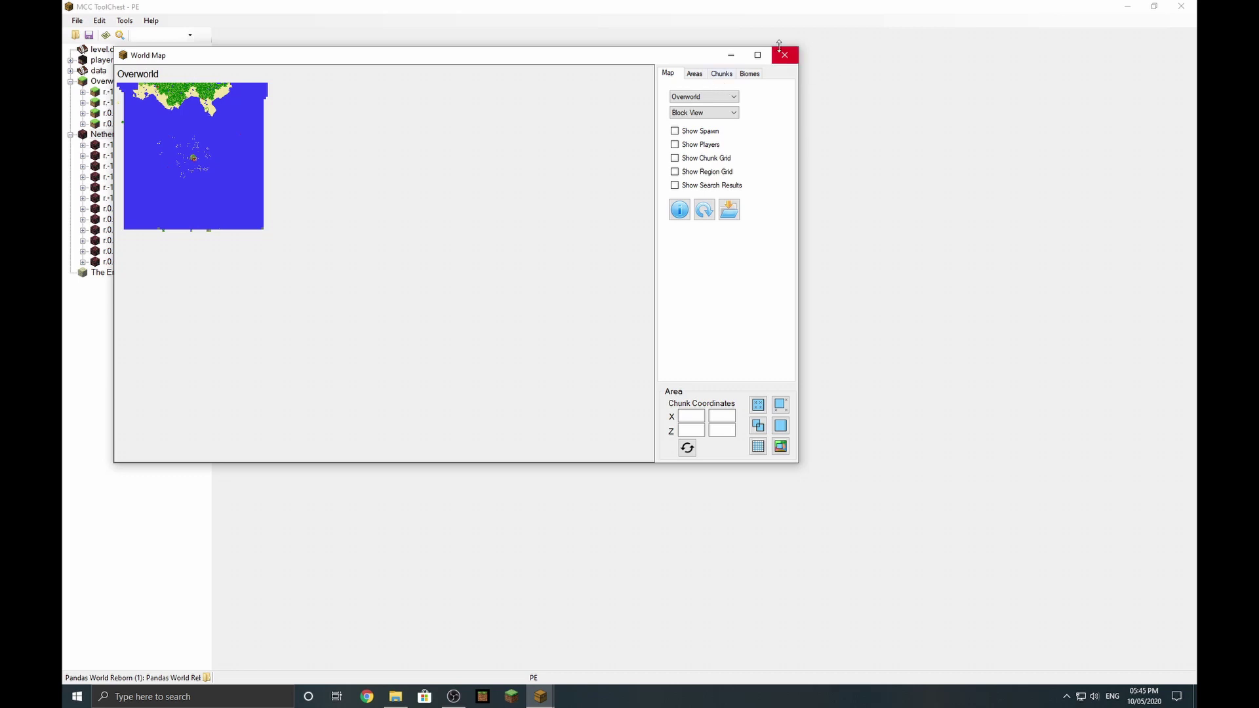
{"action": "left_click", "coordinate": [732, 99]}
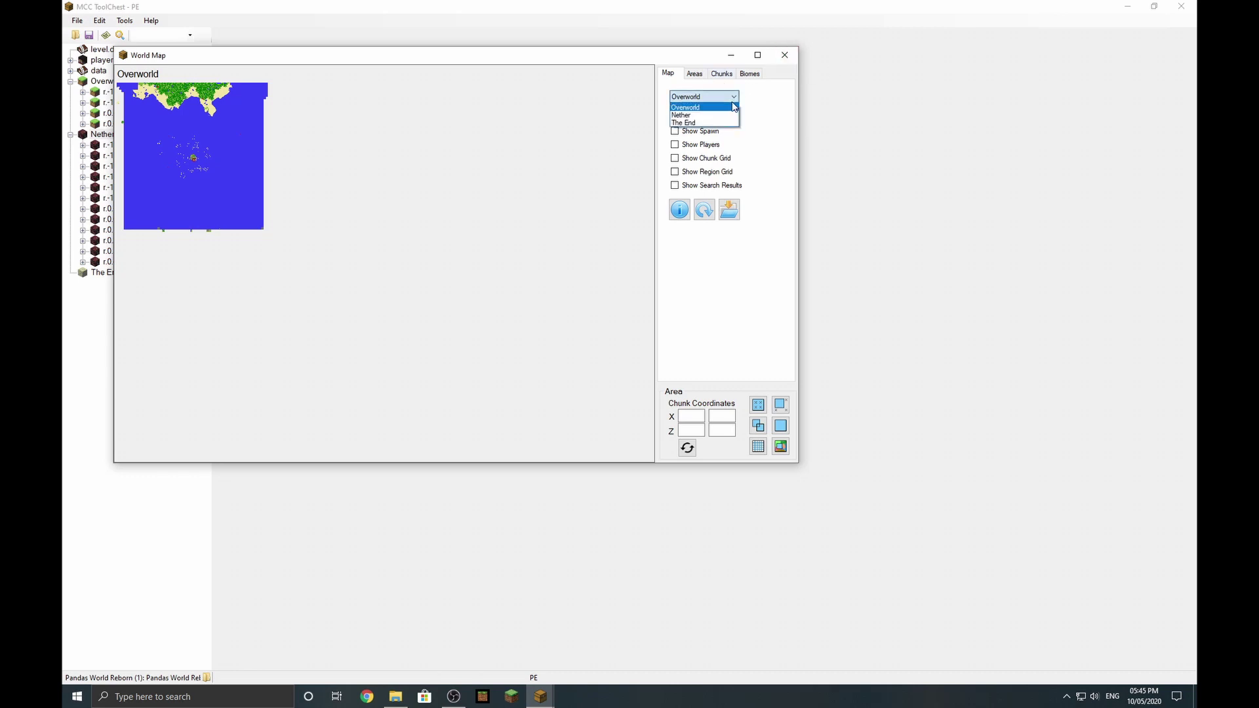
{"action": "left_click", "coordinate": [695, 123]}
{"action": "left_click", "coordinate": [704, 96]}
{"action": "left_click", "coordinate": [692, 115]}
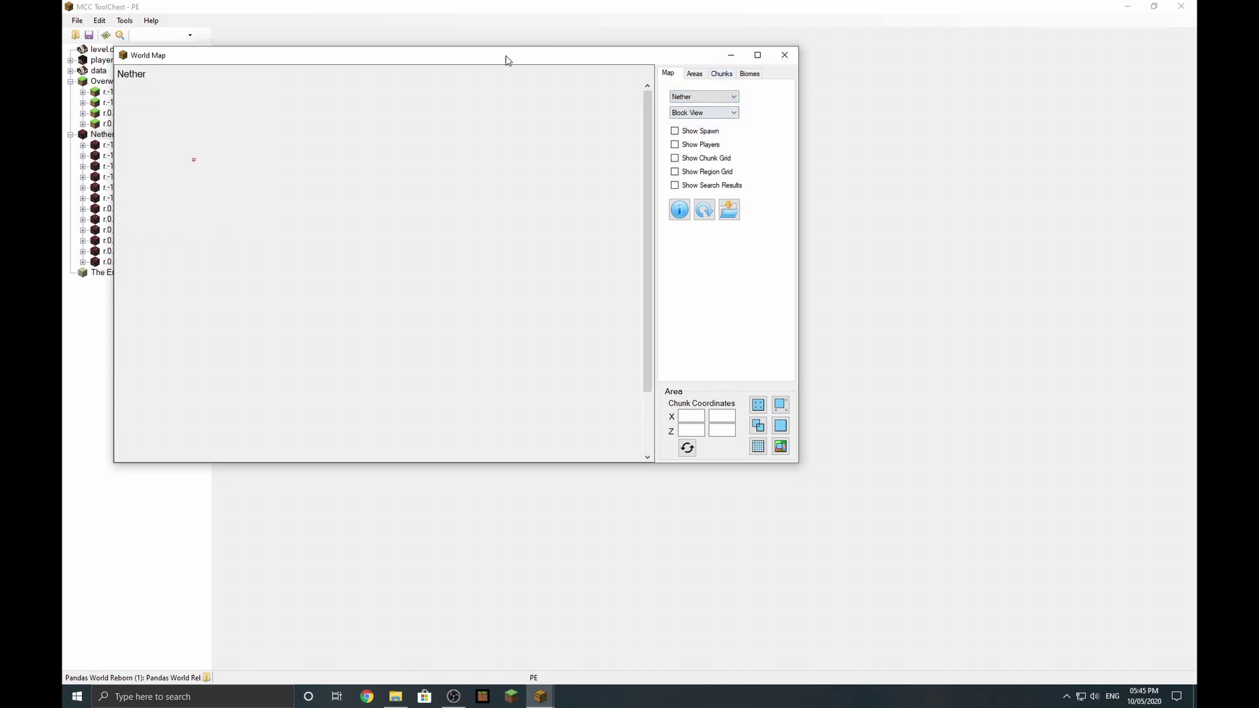
{"action": "left_click_drag", "start_coordinate": [484, 62], "coordinate": [777, 129]}
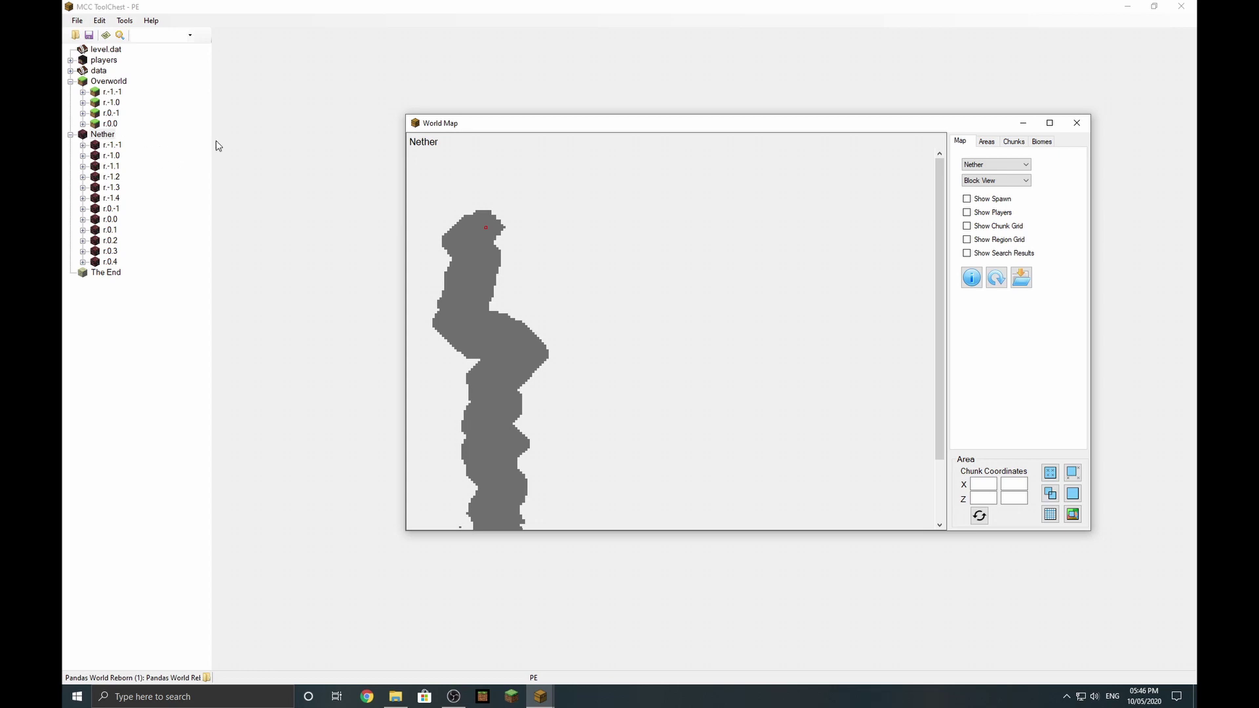
{"action": "left_click", "coordinate": [92, 138]}
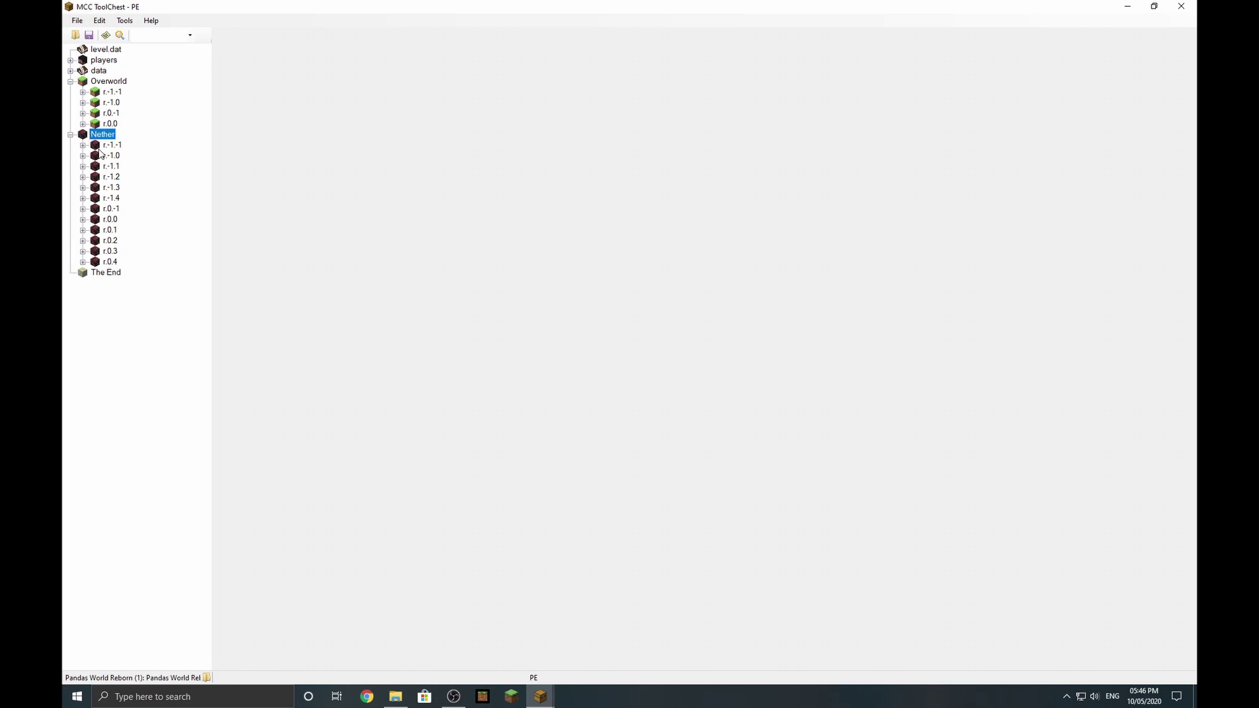
Delete Nether regions r.0.4, r.-1.-1 and r.-1.0, confirming each
{"action": "left_click", "coordinate": [112, 149]}
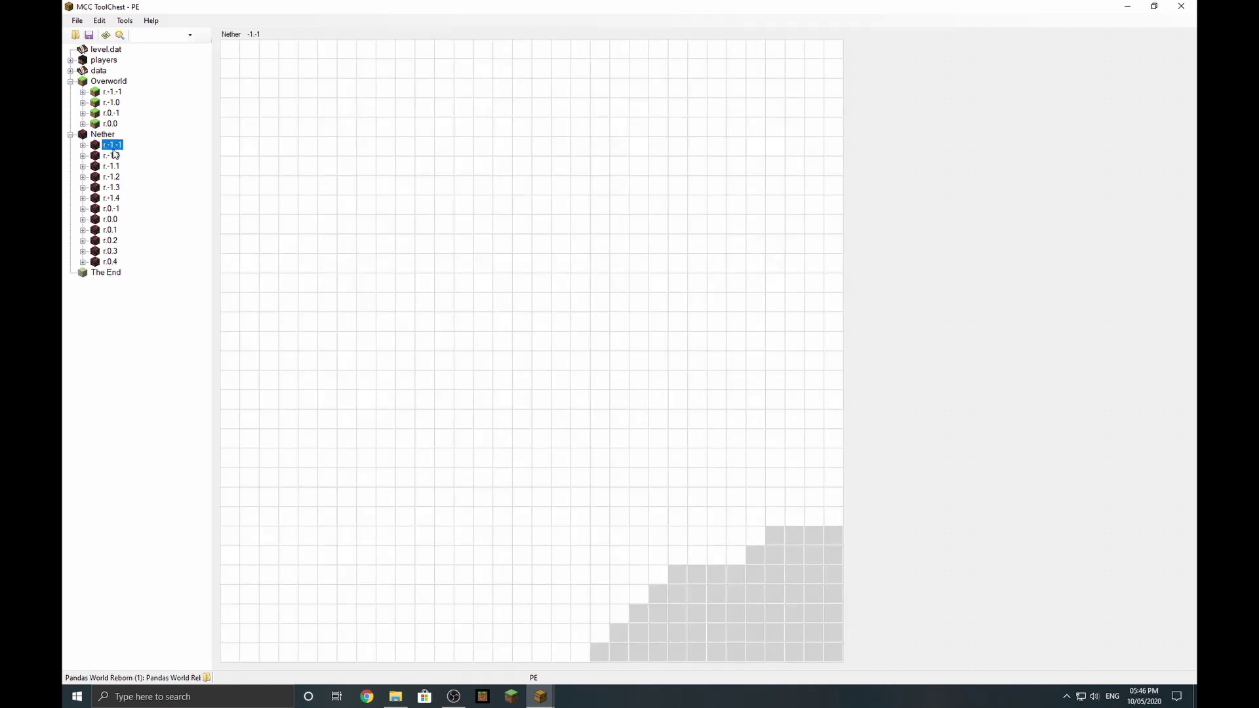
{"action": "left_click", "coordinate": [109, 263]}
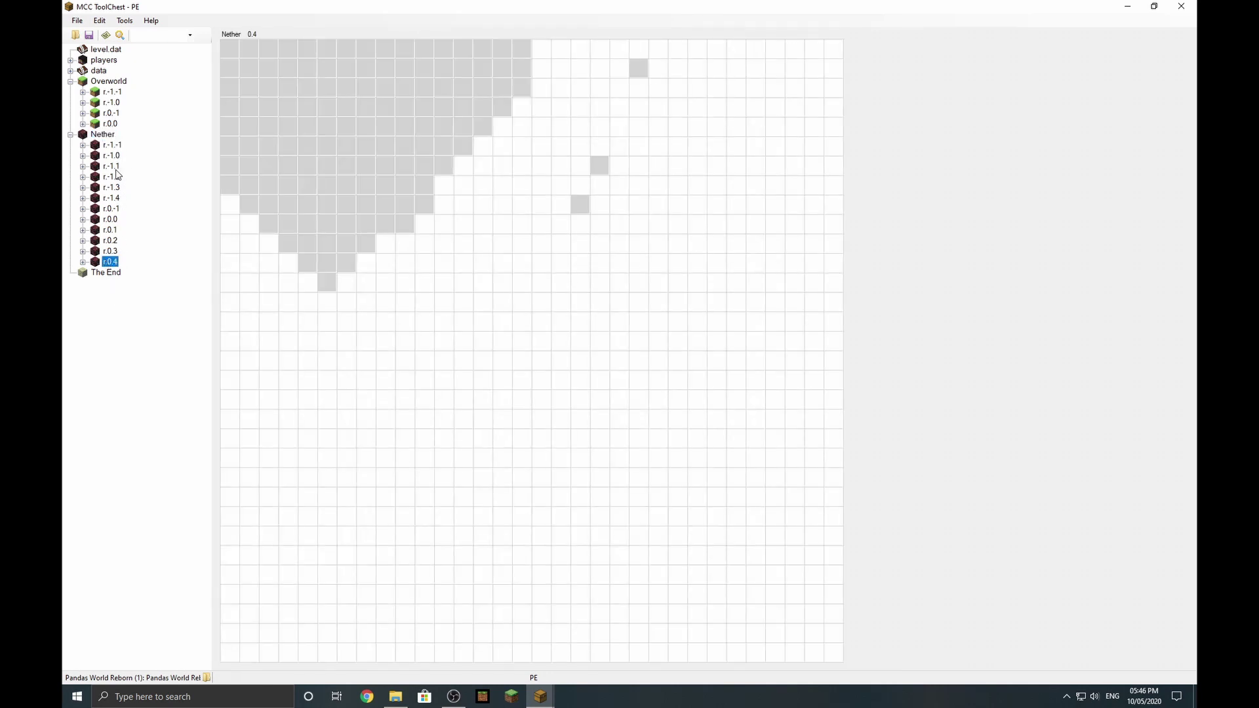
{"action": "key", "text": "Delete"}
{"action": "key", "text": "Return"}
{"action": "left_click", "coordinate": [110, 148]}
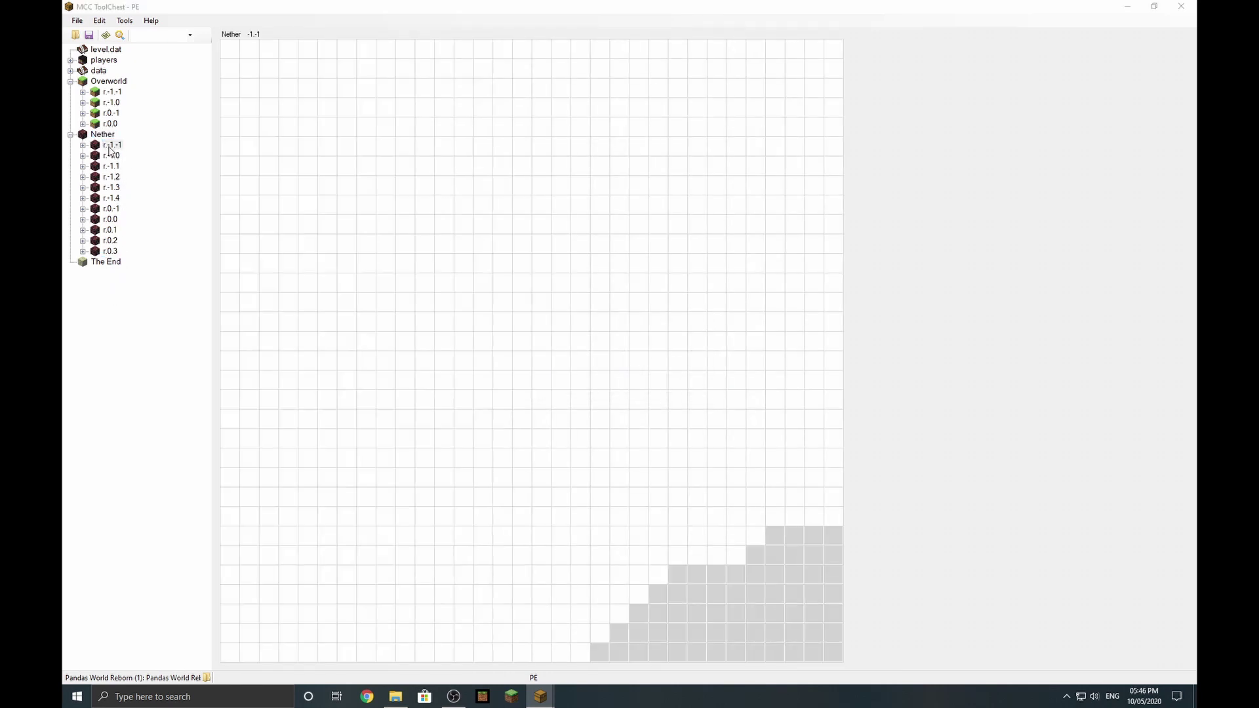
{"action": "key", "text": "Delete"}
{"action": "key", "text": "Return"}
{"action": "key", "text": "Delete"}
{"action": "key", "text": "Return"}
Delete the remaining Nether regions, r.-1.1 through r.0.3, confirming each
{"action": "key", "text": "Delete"}
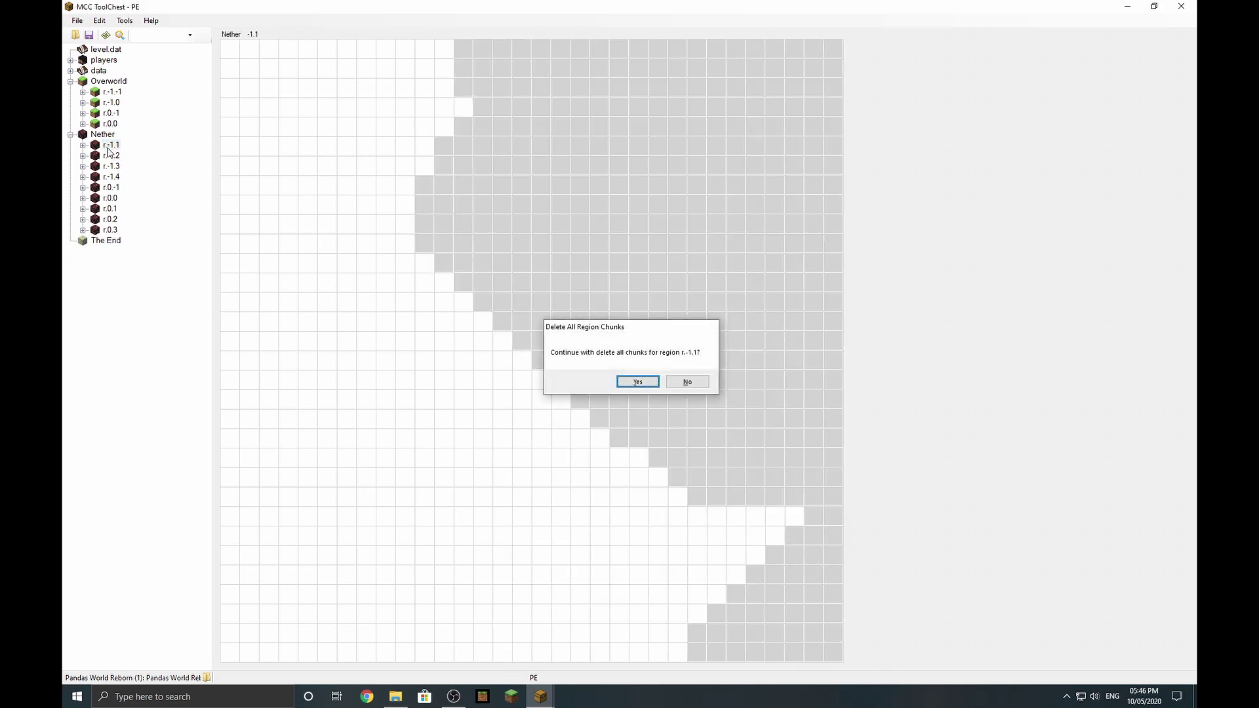
{"action": "key", "text": "Return"}
{"action": "key", "text": "Delete"}
{"action": "key", "text": "Return"}
{"action": "key", "text": "Delete"}
{"action": "key", "text": "Return"}
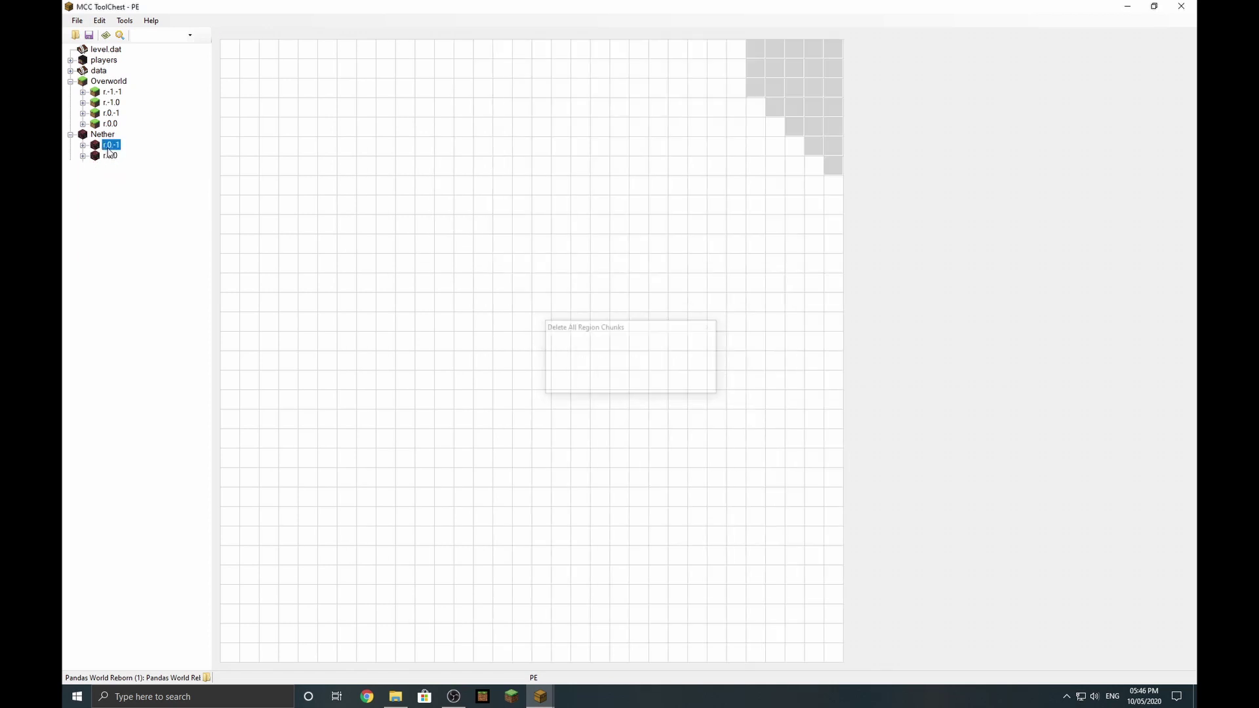
{"action": "key", "text": "Delete"}
{"action": "key", "text": "Return"}
{"action": "key", "text": "Delete"}
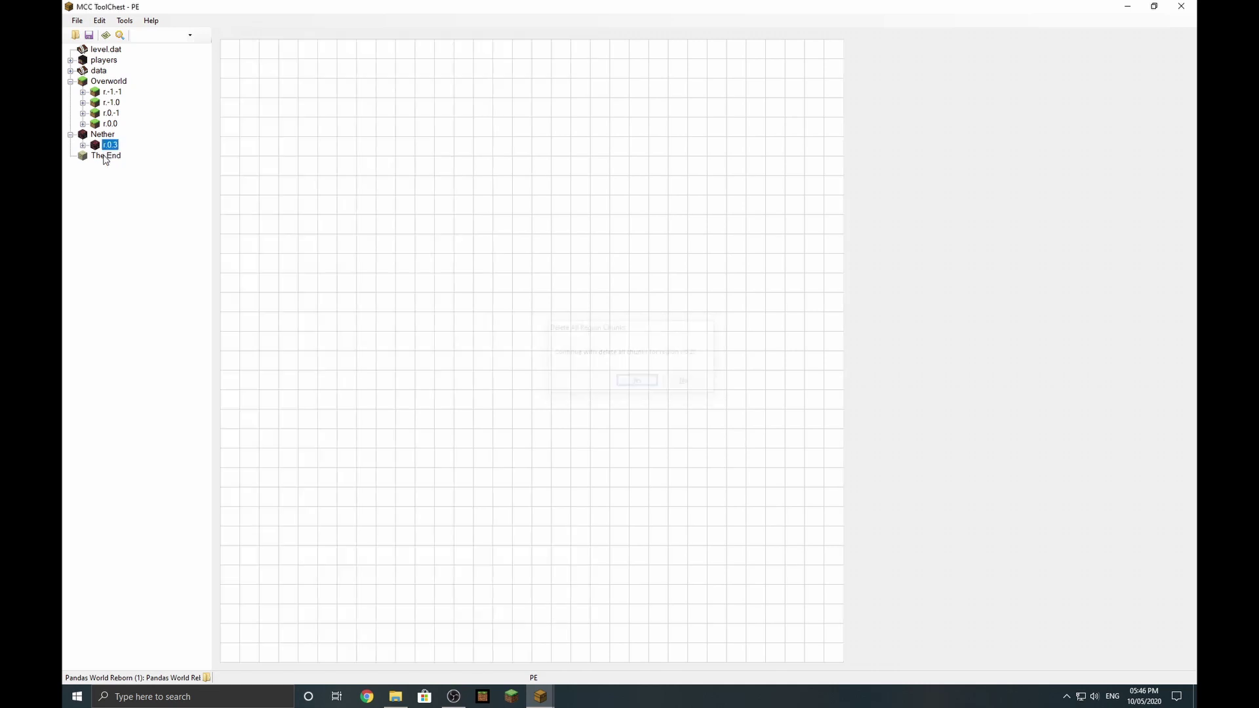
{"action": "key", "text": "Return"}
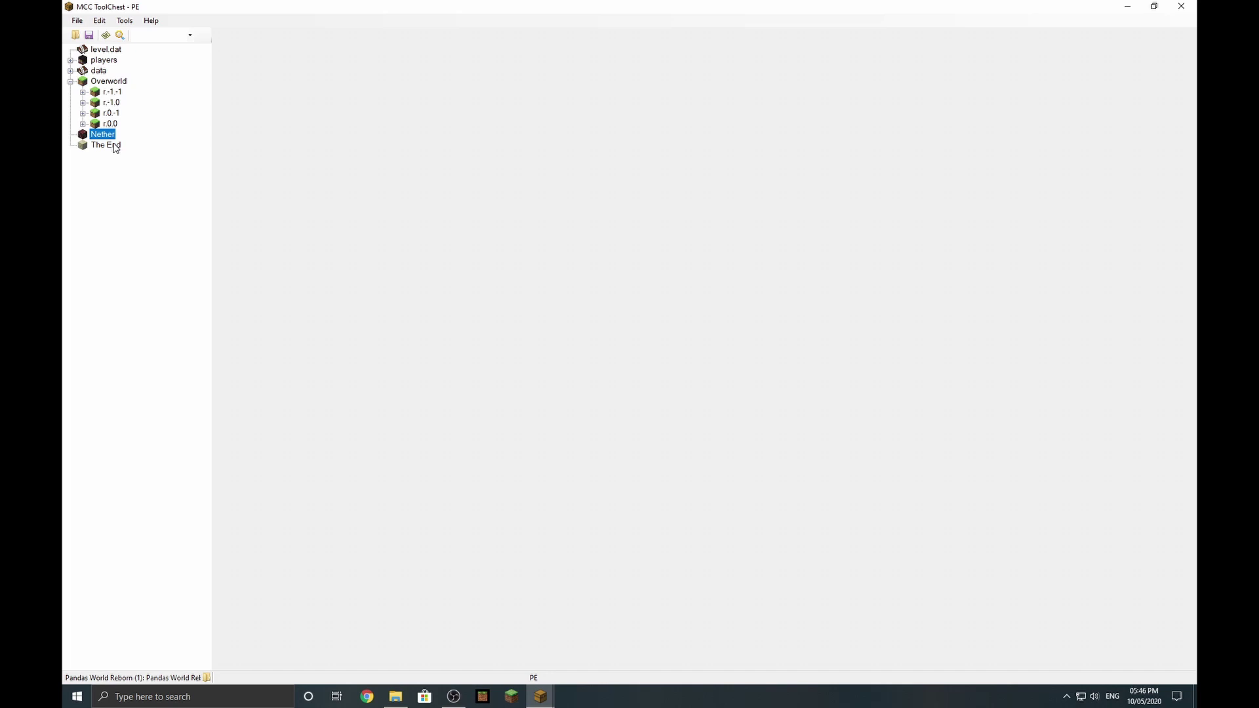
Expand and collapse the data folder, then open level.dat to review its 86 entries
{"action": "left_click", "coordinate": [70, 71]}
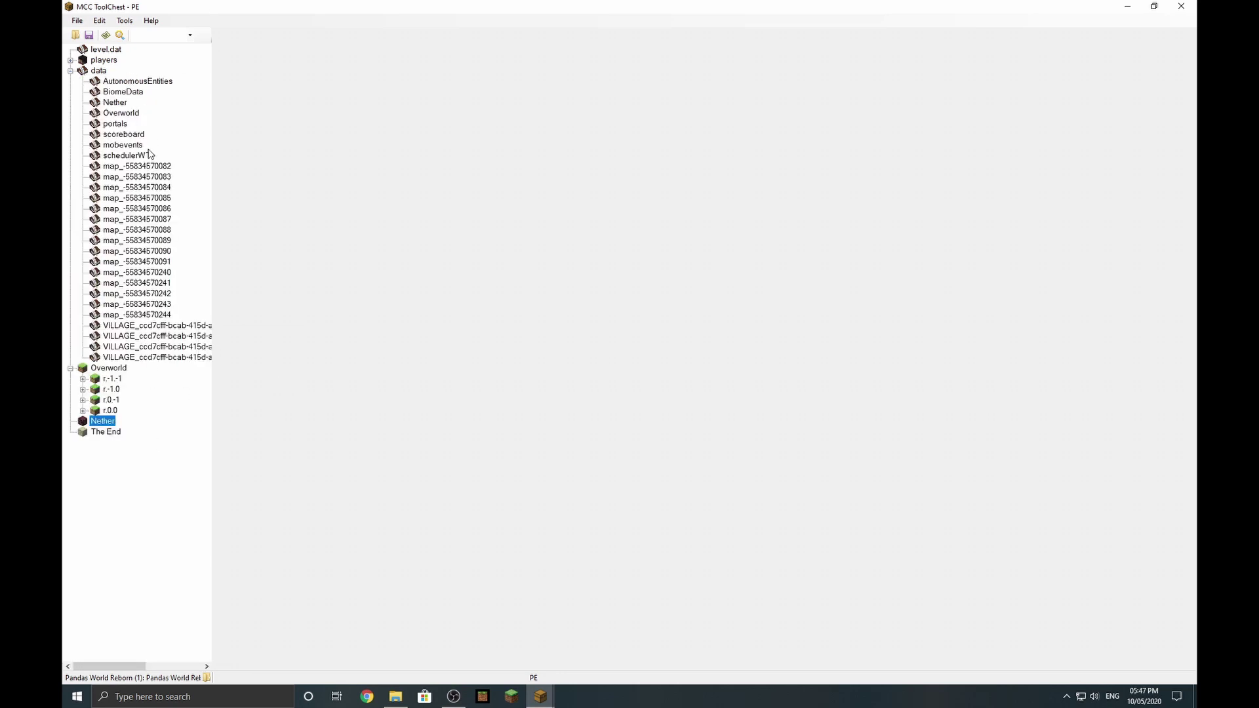
{"action": "left_click", "coordinate": [70, 70]}
{"action": "left_click", "coordinate": [104, 50]}
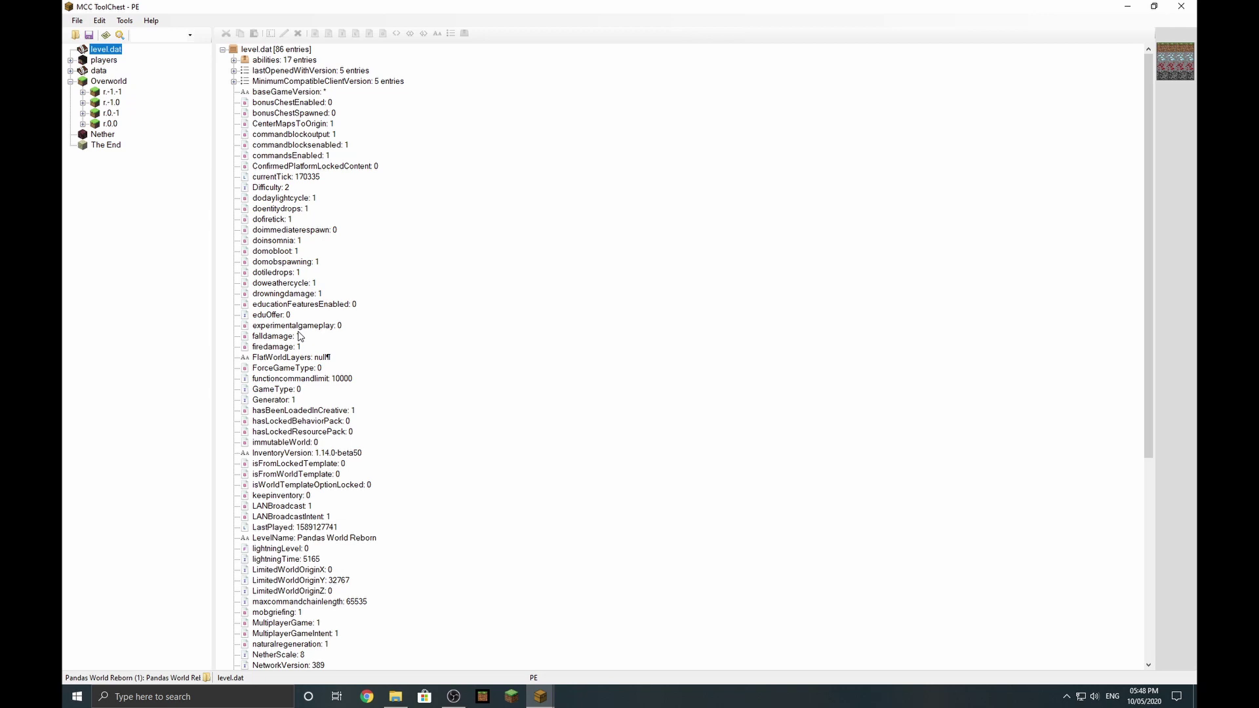
{"action": "key", "text": "alt+F4"}
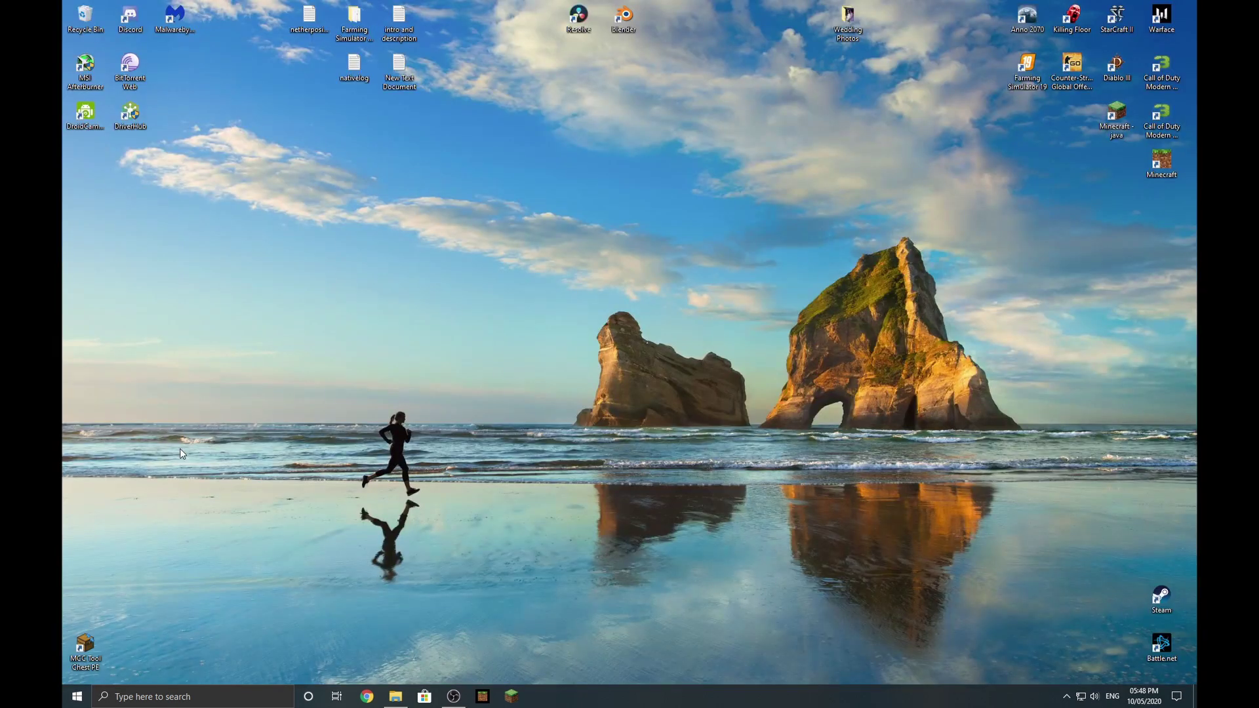